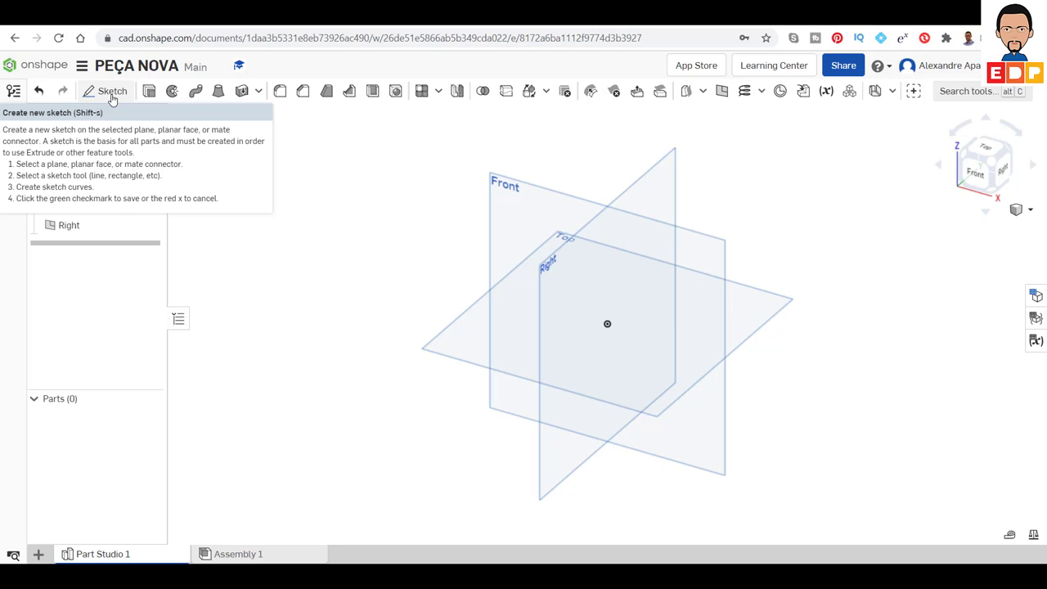
- Start a new sketch on the Front plane and view it head-on
{"action": "left_click", "coordinate": [112, 92]}
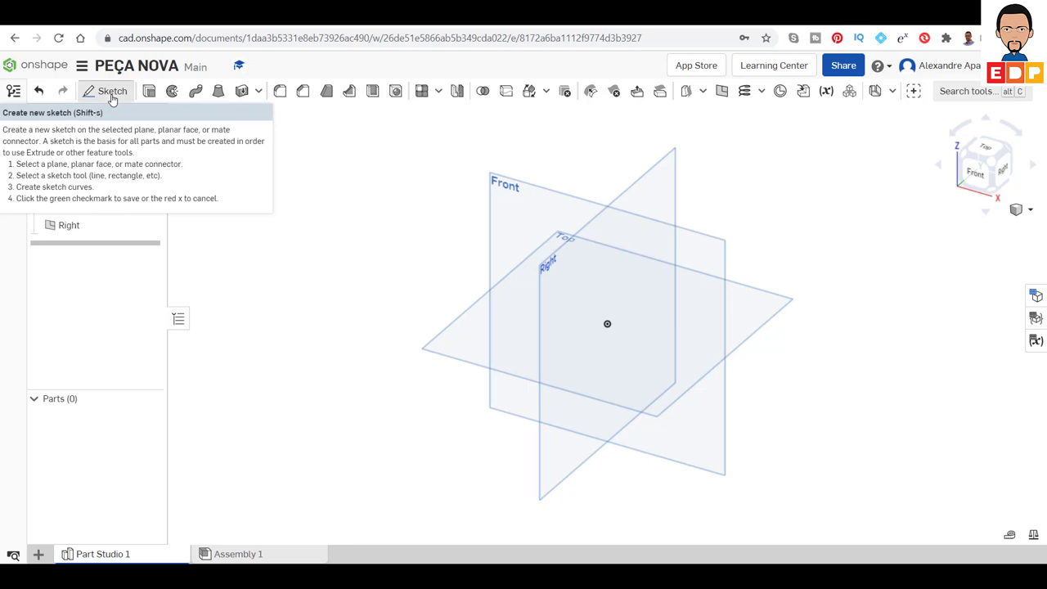
{"action": "left_click", "coordinate": [509, 191]}
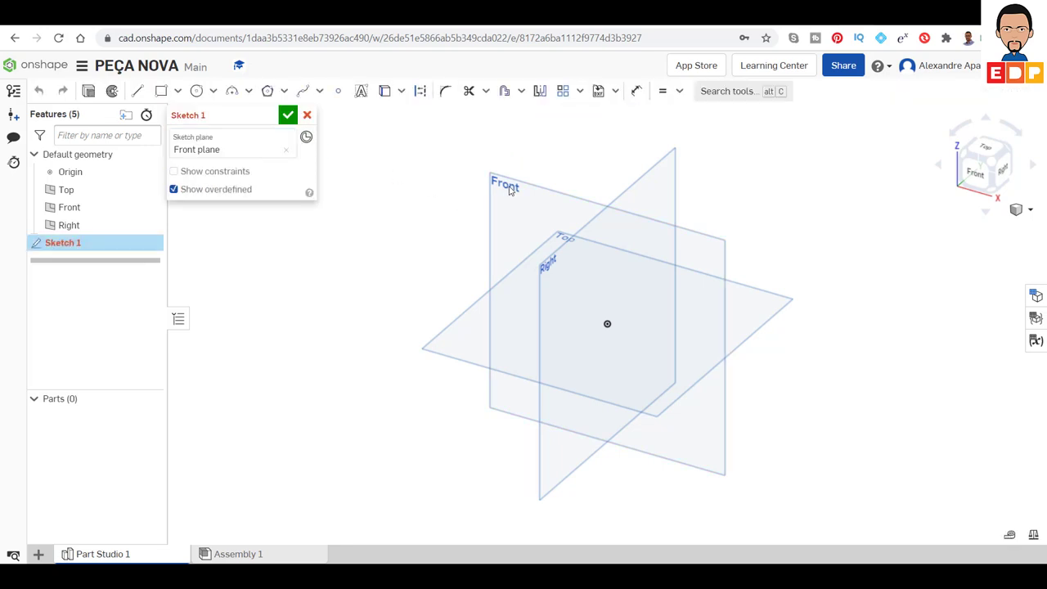
{"action": "left_click", "coordinate": [980, 168]}
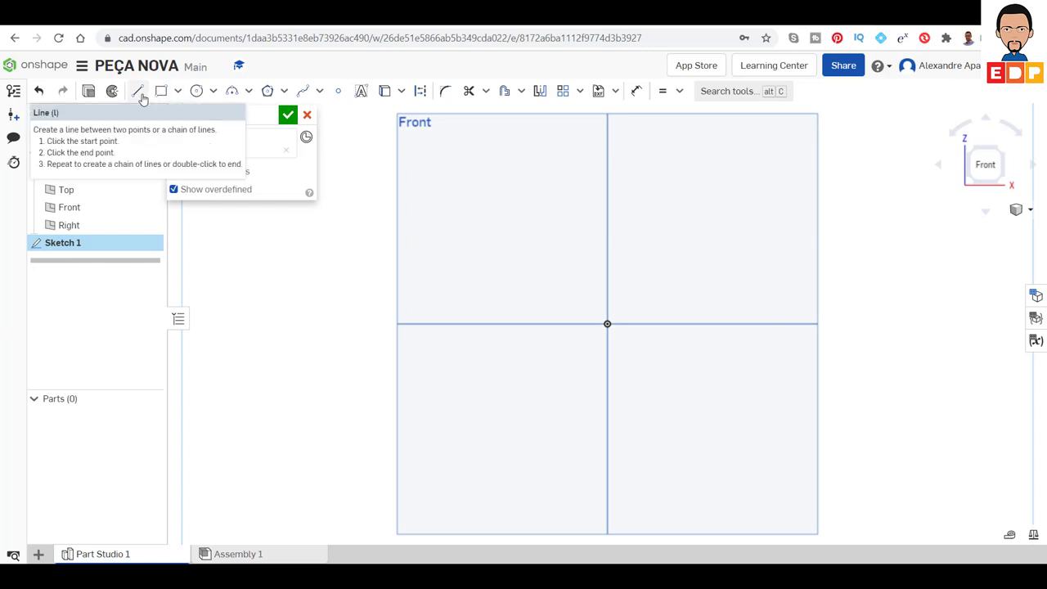
- Draw the I-profile's top edge and stepped right side with straight lines
{"action": "left_click", "coordinate": [140, 93]}
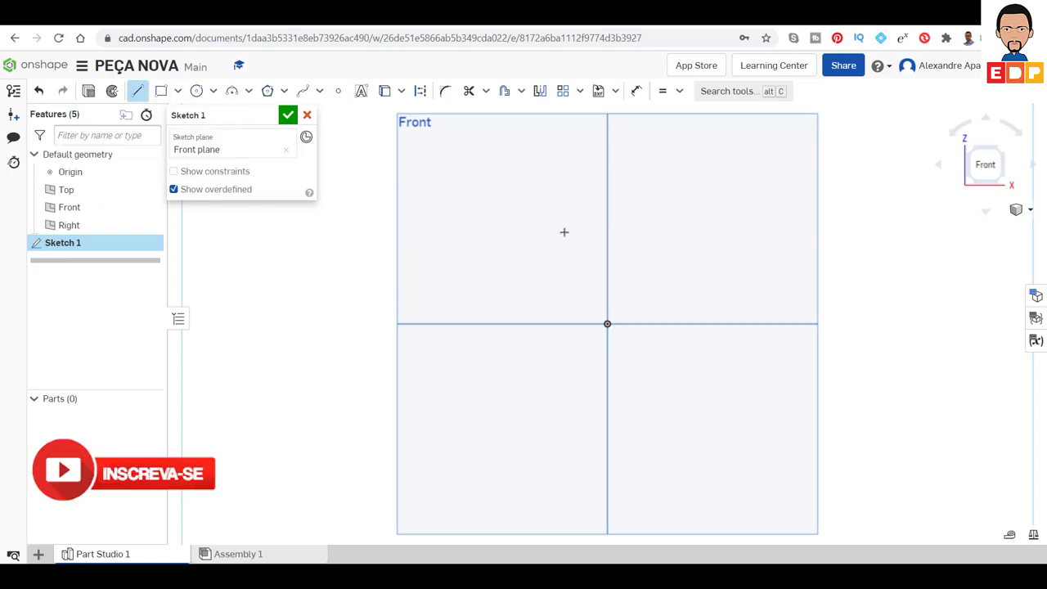
{"action": "left_click", "coordinate": [539, 198]}
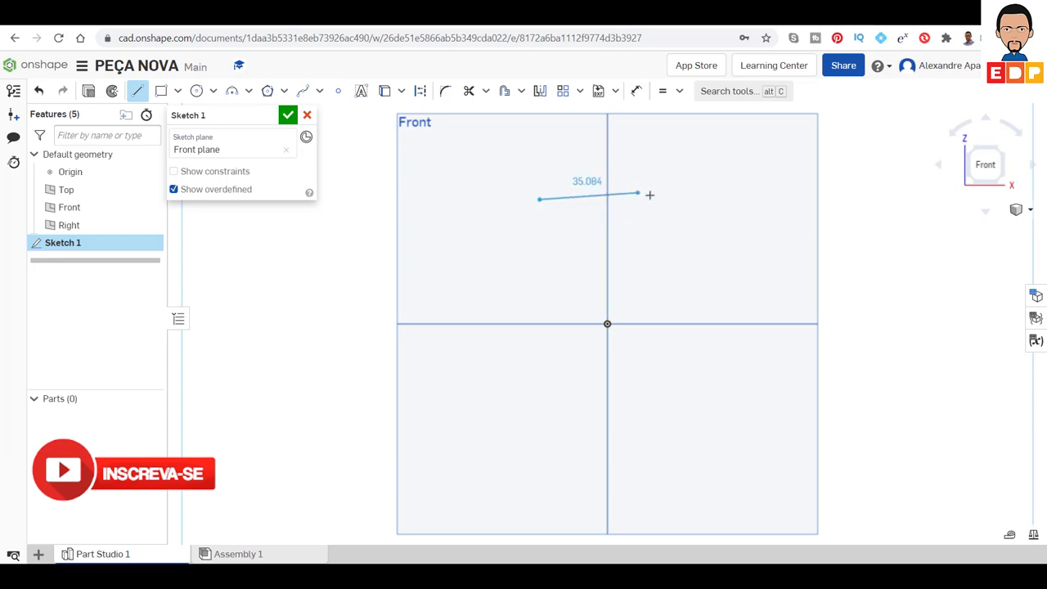
{"action": "left_click", "coordinate": [674, 199]}
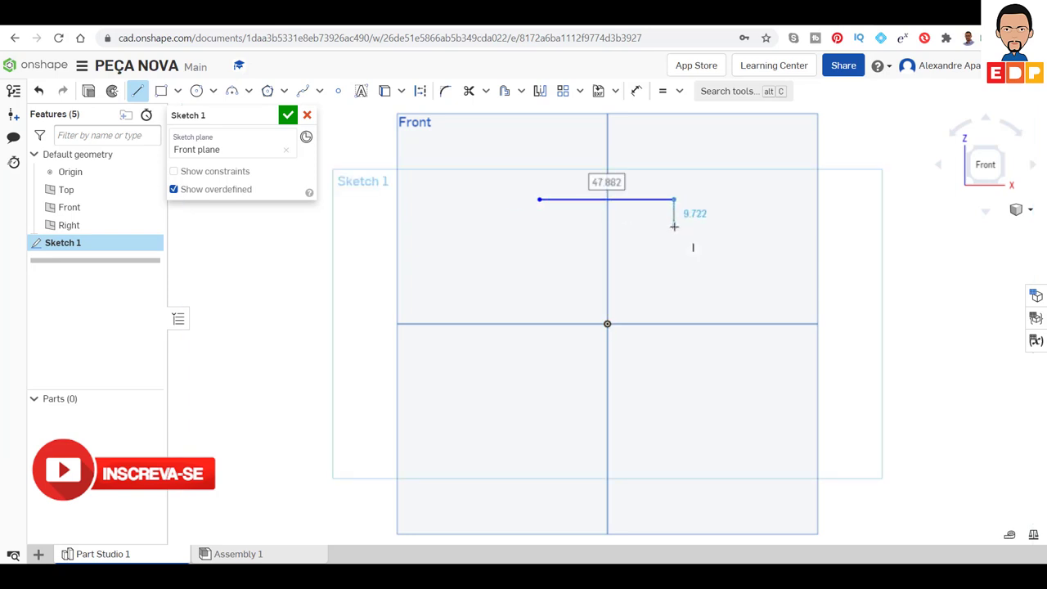
{"action": "left_click", "coordinate": [674, 226]}
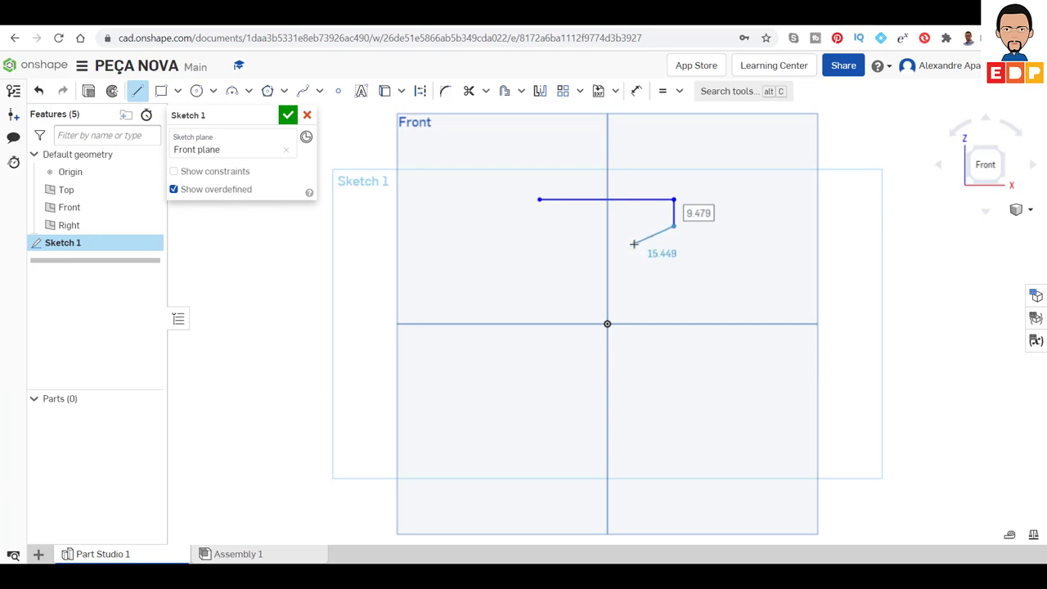
{"action": "left_click", "coordinate": [635, 243]}
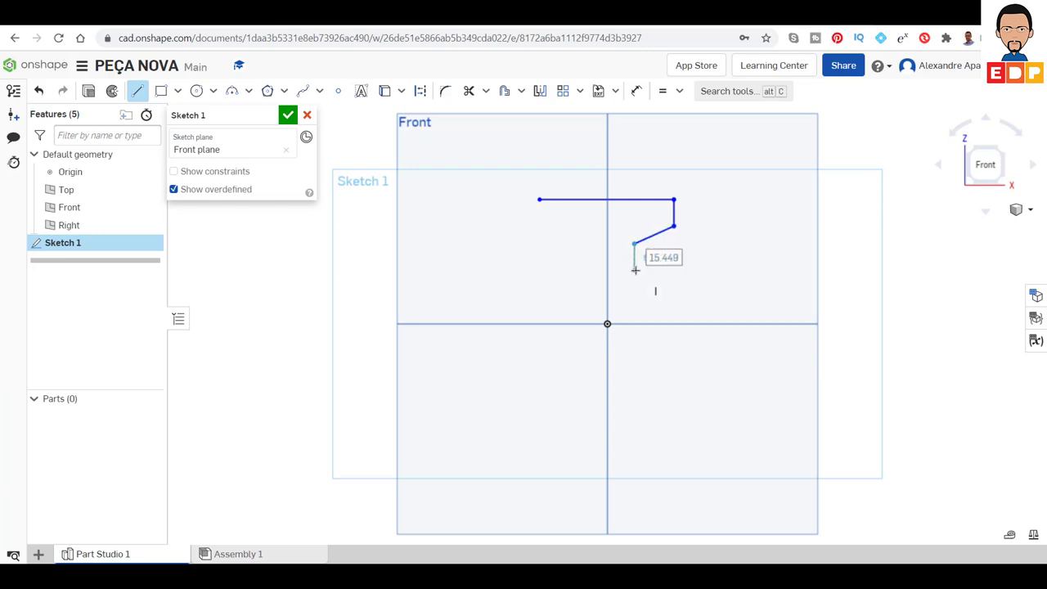
{"action": "left_click", "coordinate": [635, 269]}
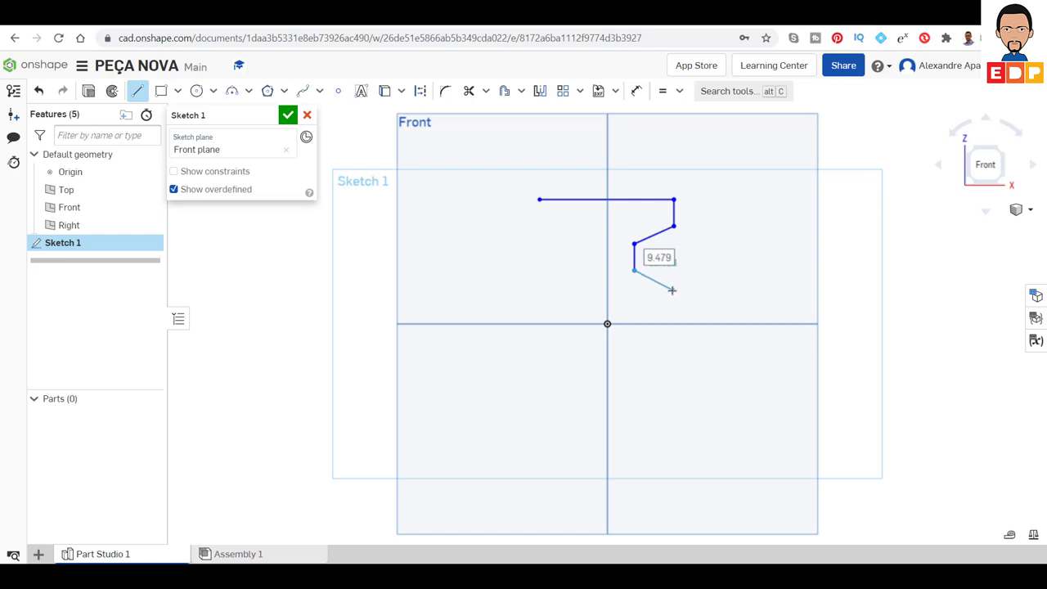
{"action": "left_click", "coordinate": [675, 290]}
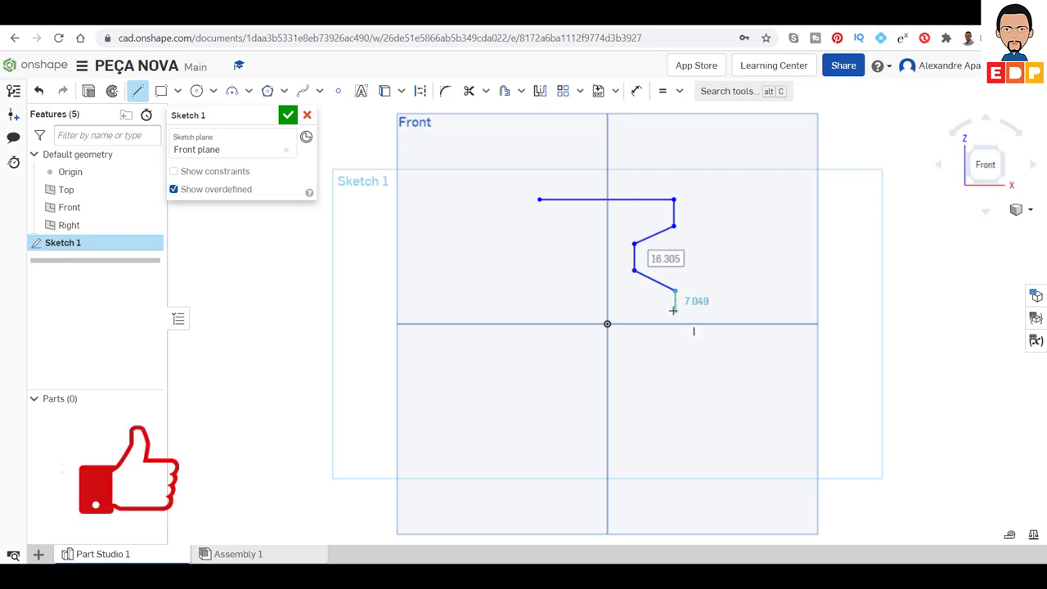
{"action": "left_click", "coordinate": [675, 311]}
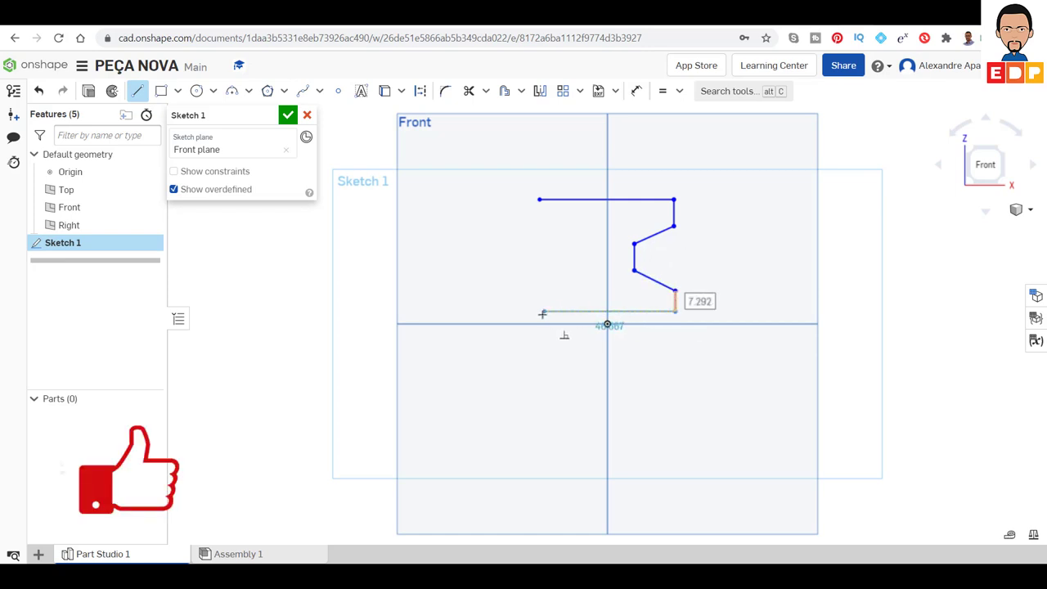
- Draw the bottom edge and stepped left side, closing the profile at its start
{"action": "left_click", "coordinate": [536, 310]}
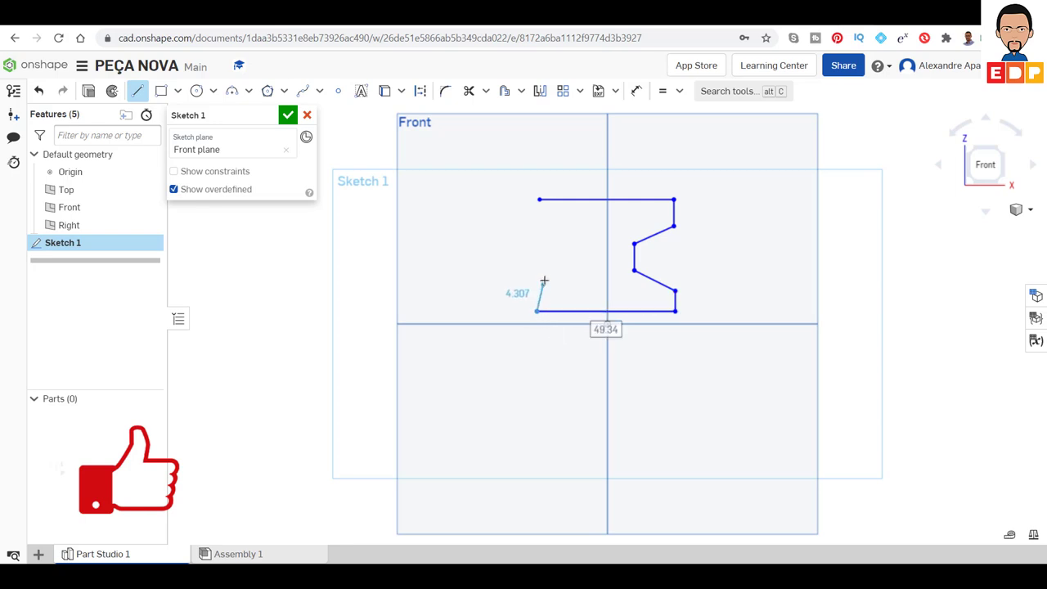
{"action": "left_click", "coordinate": [539, 278]}
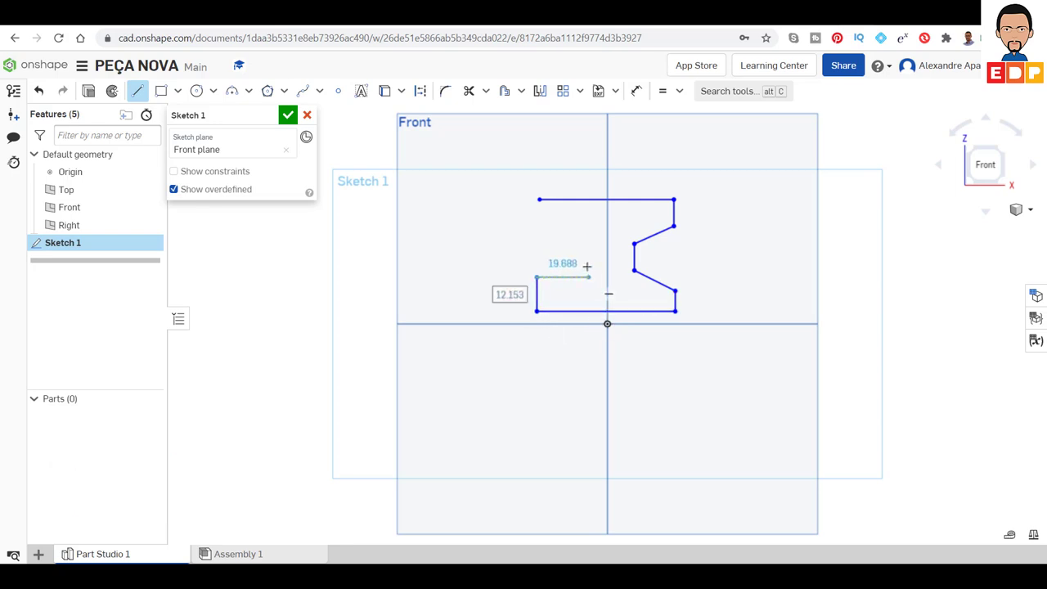
{"action": "left_click", "coordinate": [583, 267]}
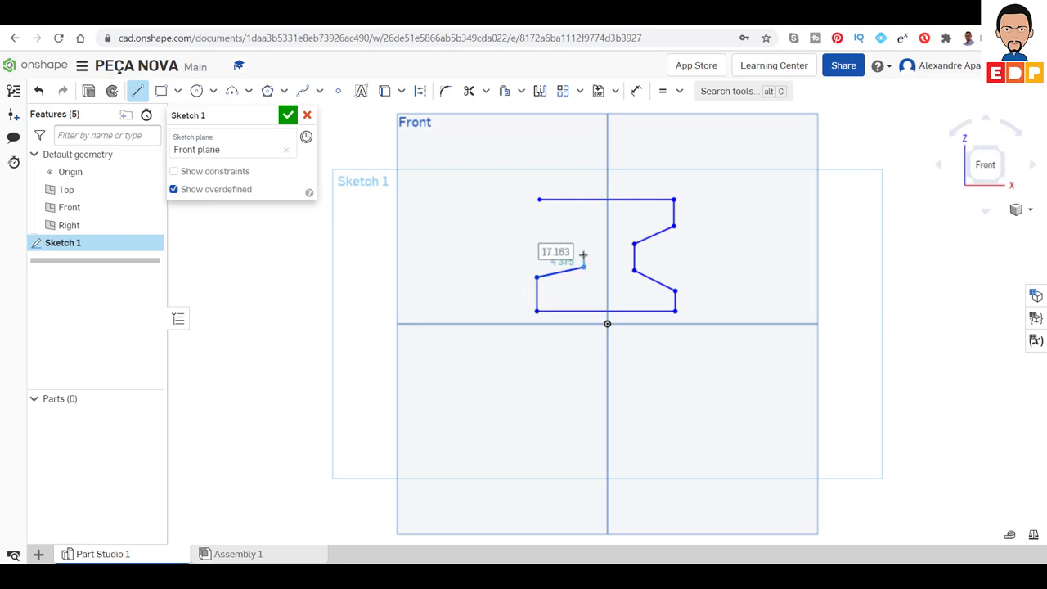
{"action": "left_click", "coordinate": [583, 243]}
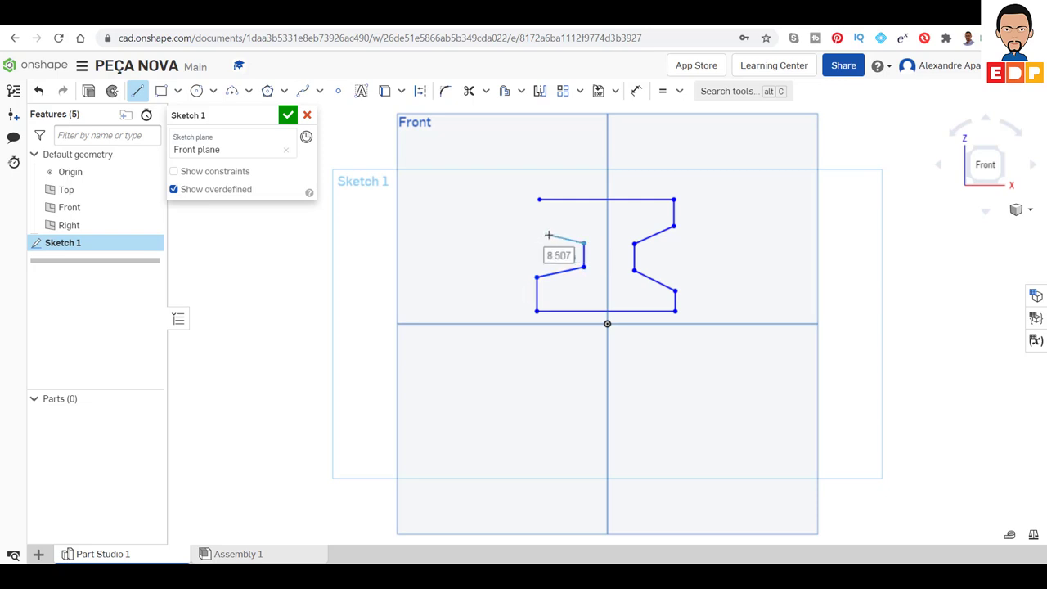
{"action": "left_click", "coordinate": [538, 229]}
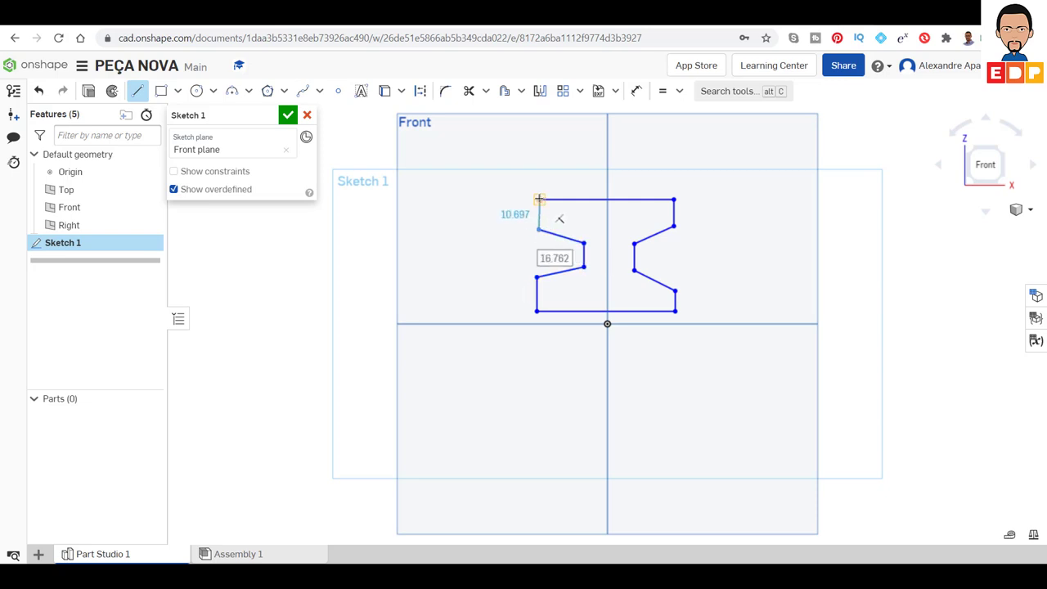
{"action": "left_click", "coordinate": [539, 199]}
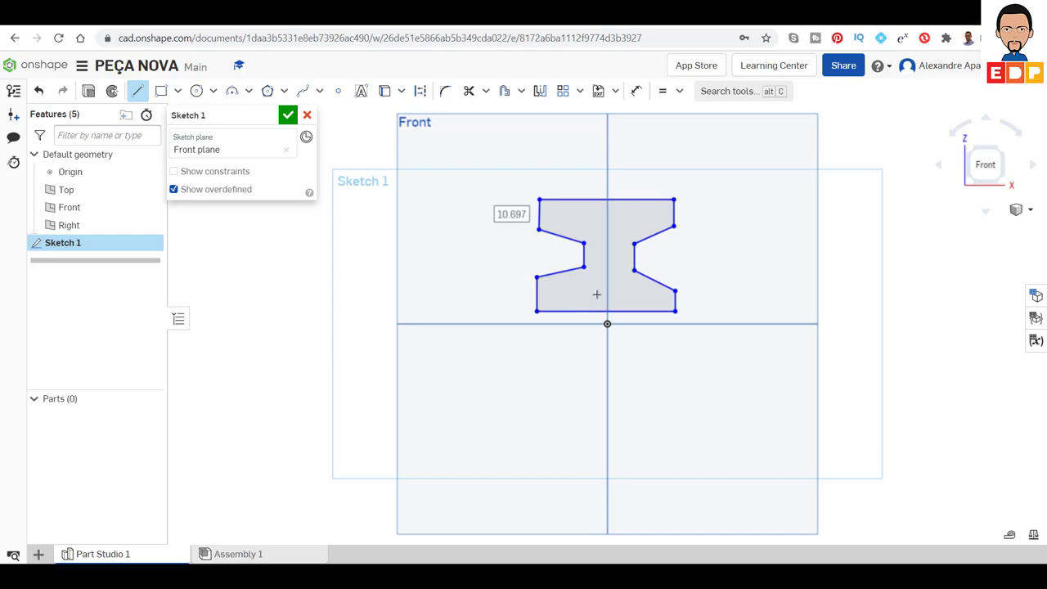
{"action": "key", "text": "Escape"}
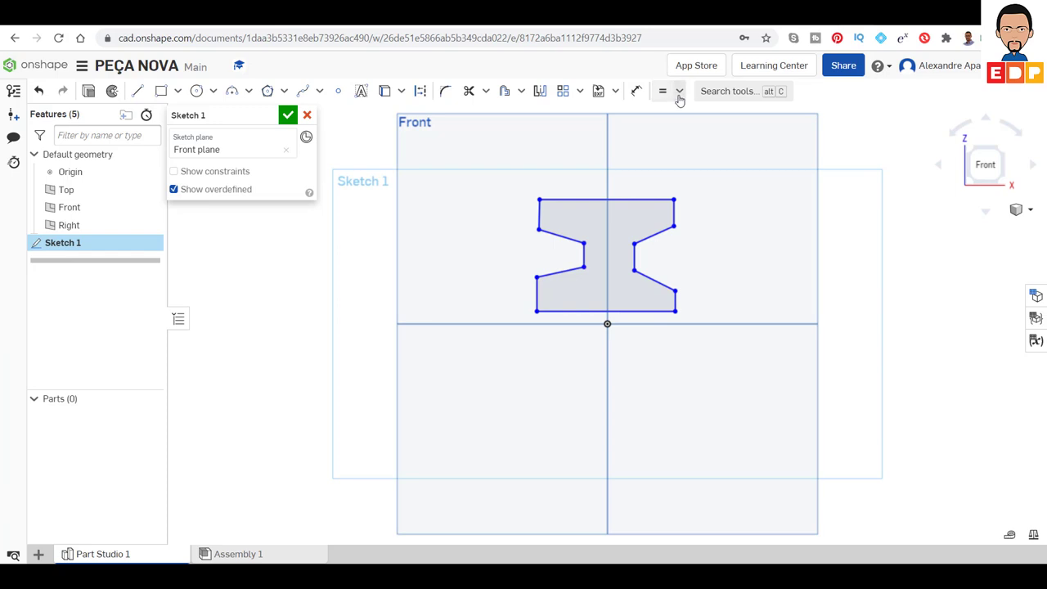
- Make all six vertical edges of the I-profile equal in length
{"action": "left_click", "coordinate": [674, 215]}
{"action": "left_click", "coordinate": [539, 217]}
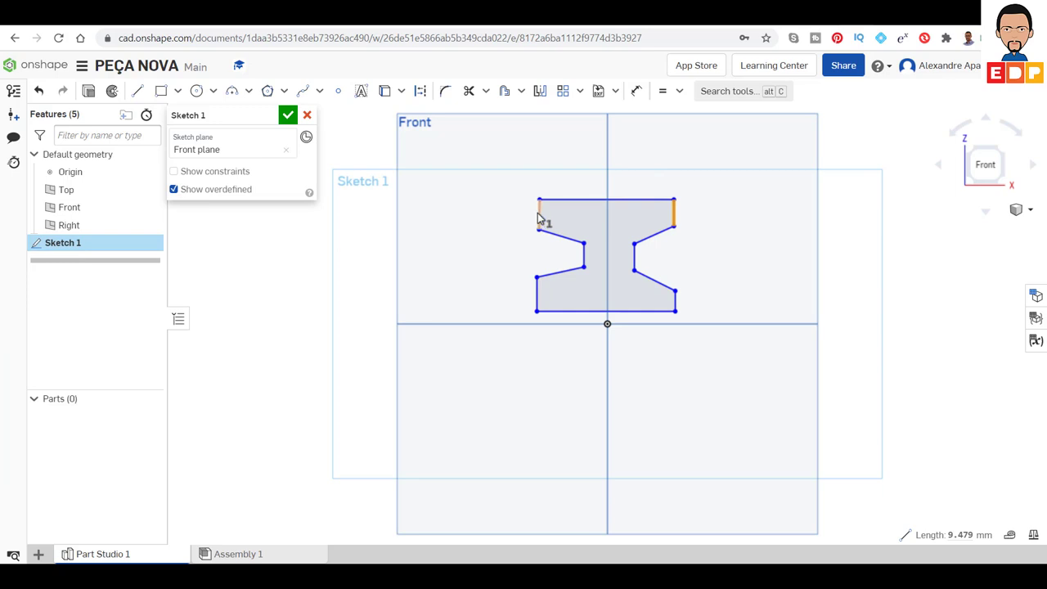
{"action": "left_click", "coordinate": [583, 258]}
{"action": "left_click", "coordinate": [537, 296]}
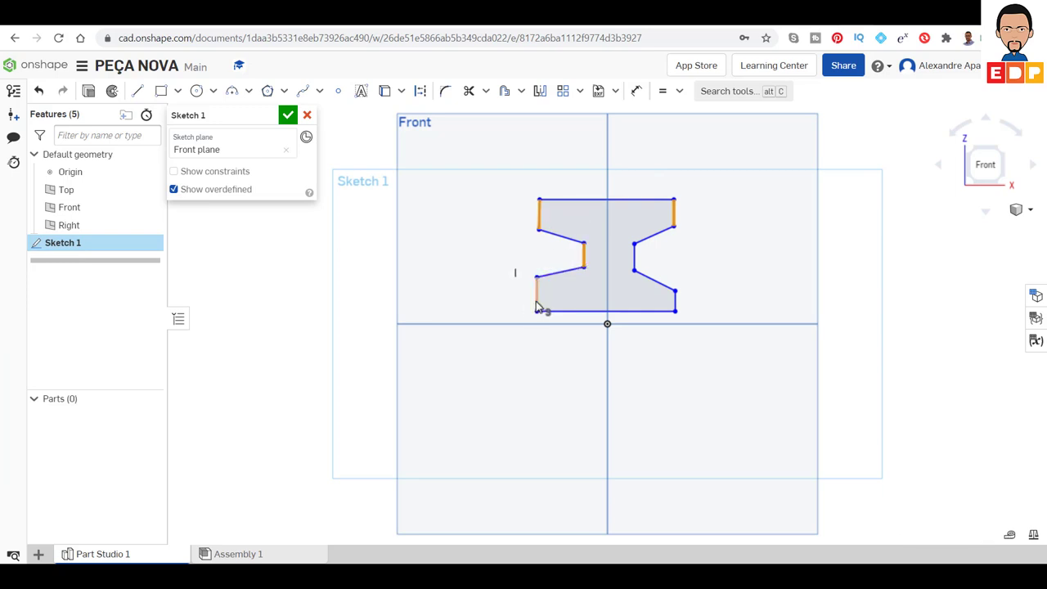
{"action": "left_click", "coordinate": [635, 268]}
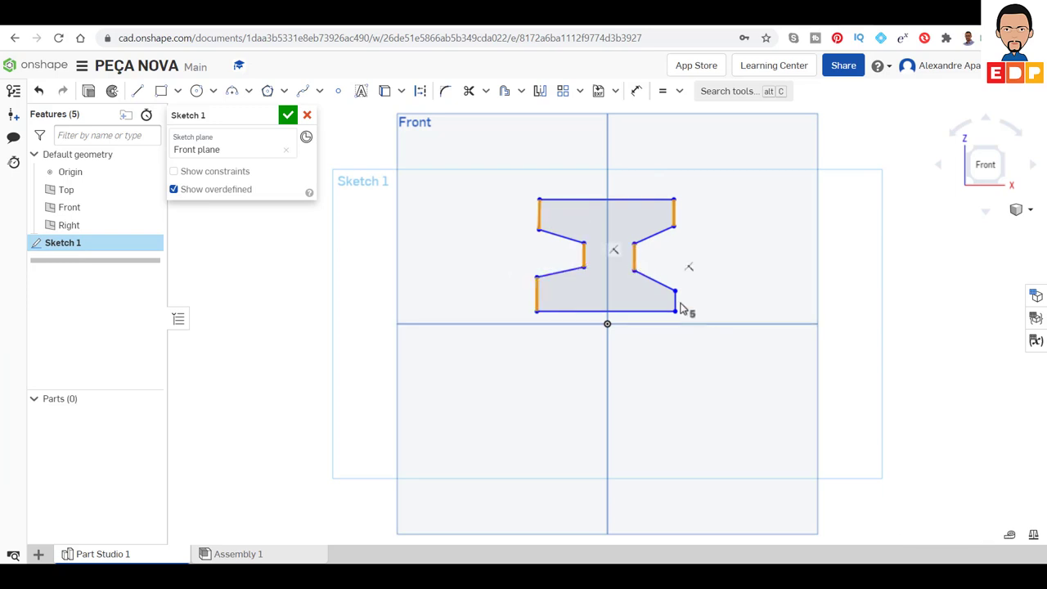
{"action": "left_click", "coordinate": [675, 304]}
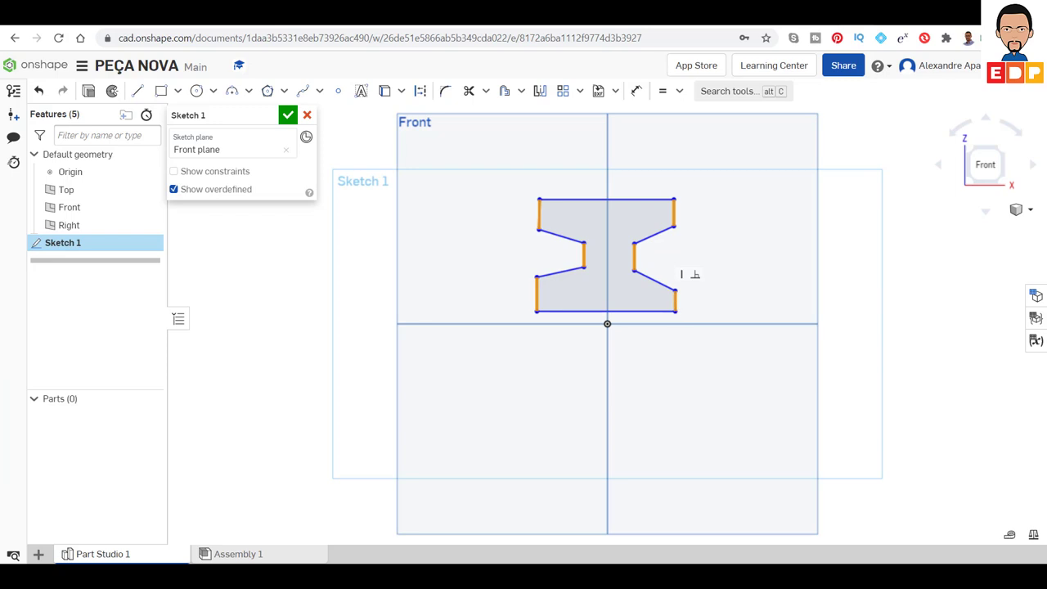
{"action": "left_click", "coordinate": [667, 98]}
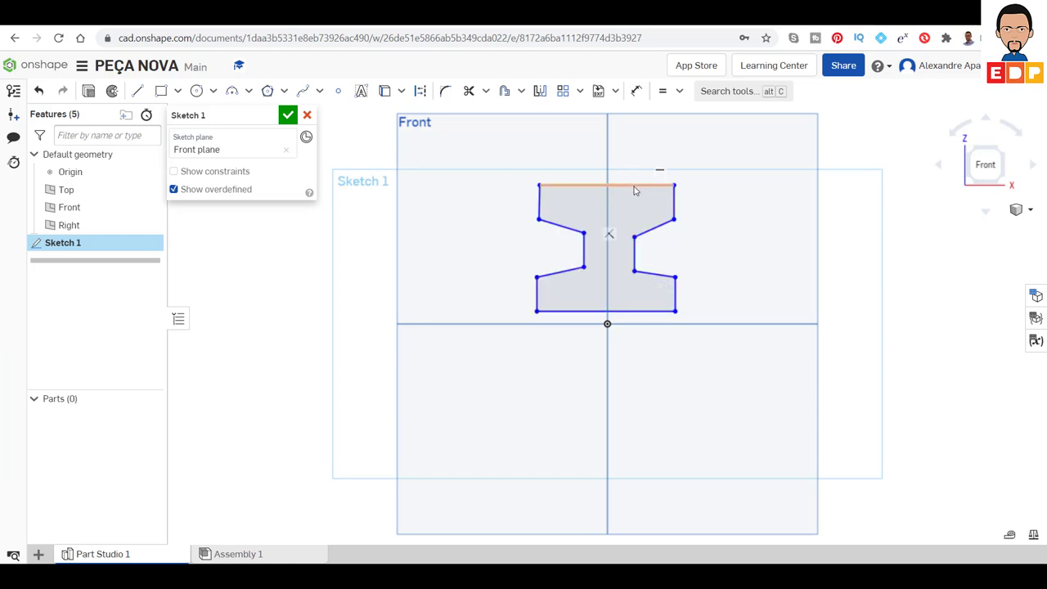
- Constrain the top and bottom edges equal, about 47.882 mm each
{"action": "left_click", "coordinate": [635, 185]}
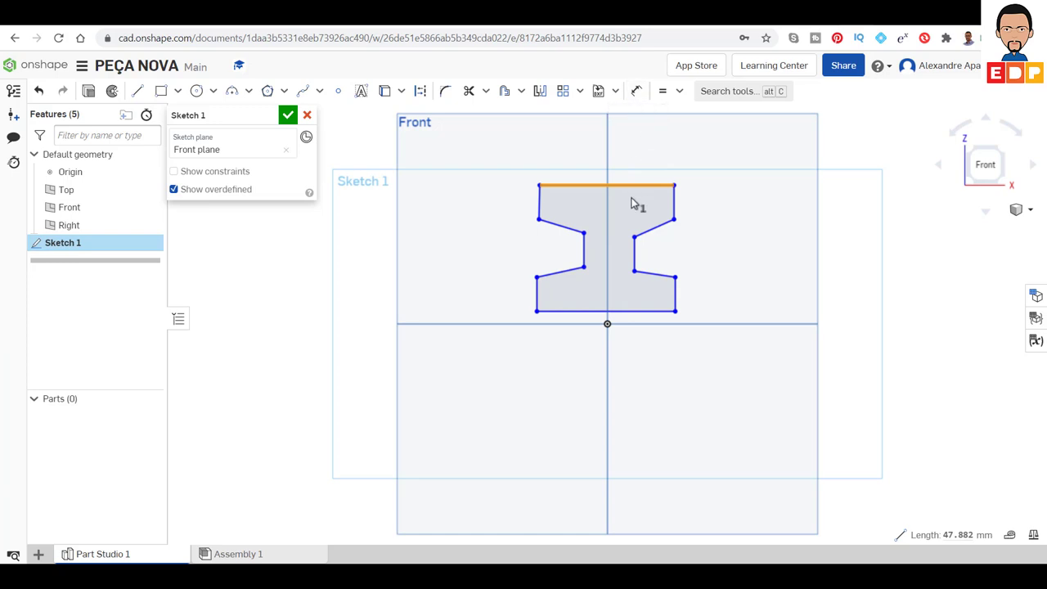
{"action": "left_click", "coordinate": [633, 311]}
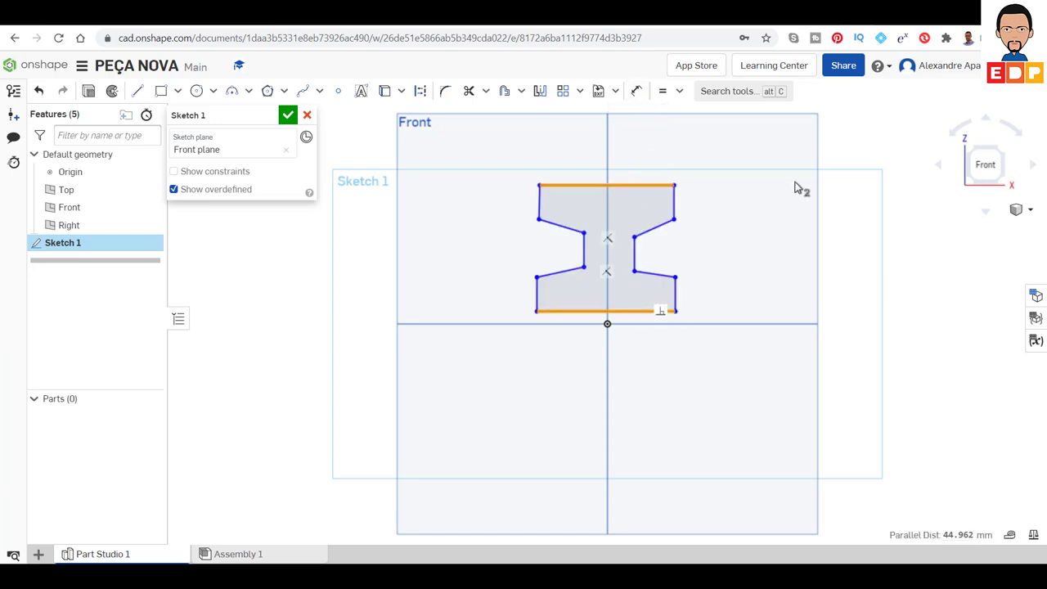
{"action": "left_click", "coordinate": [661, 91]}
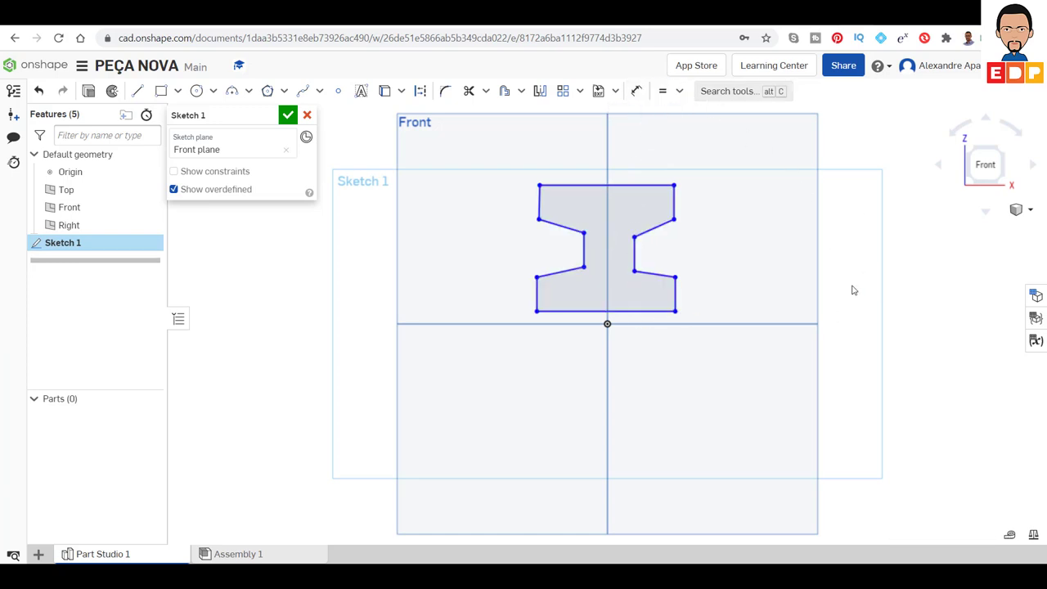
{"action": "left_click", "coordinate": [634, 186]}
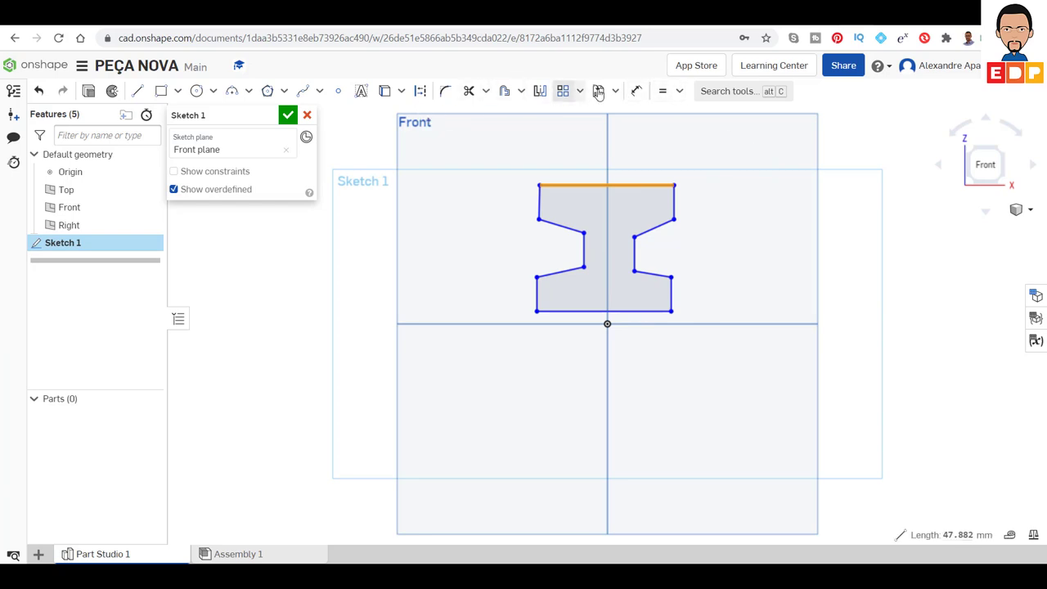
- Dimension the top edge 40 mm and the top flange thickness 5 mm
{"action": "left_click", "coordinate": [637, 91]}
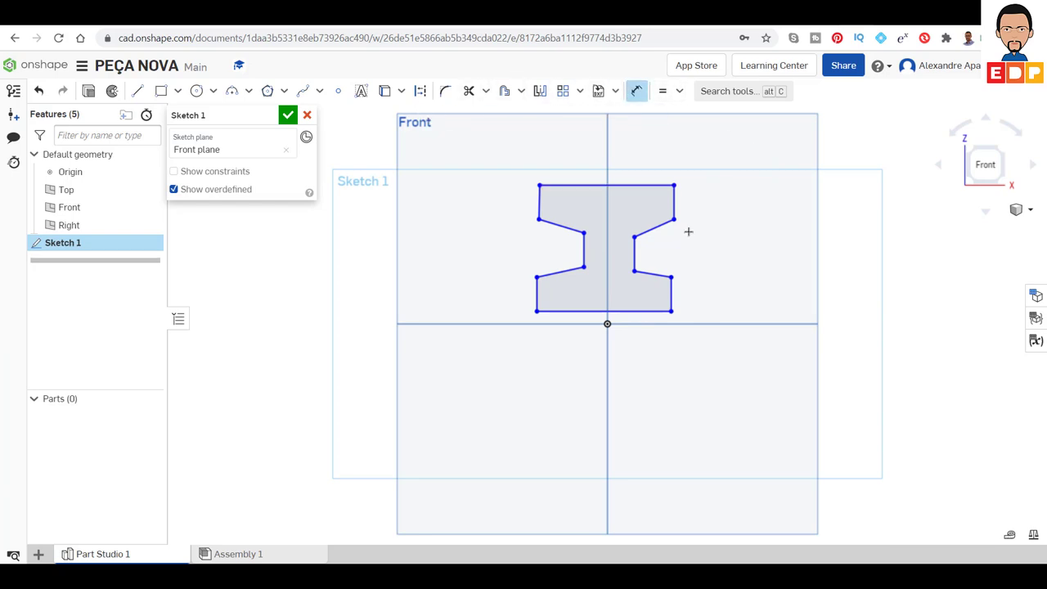
{"action": "left_click", "coordinate": [644, 187]}
{"action": "left_click", "coordinate": [601, 151]}
{"action": "type", "text": "40"}
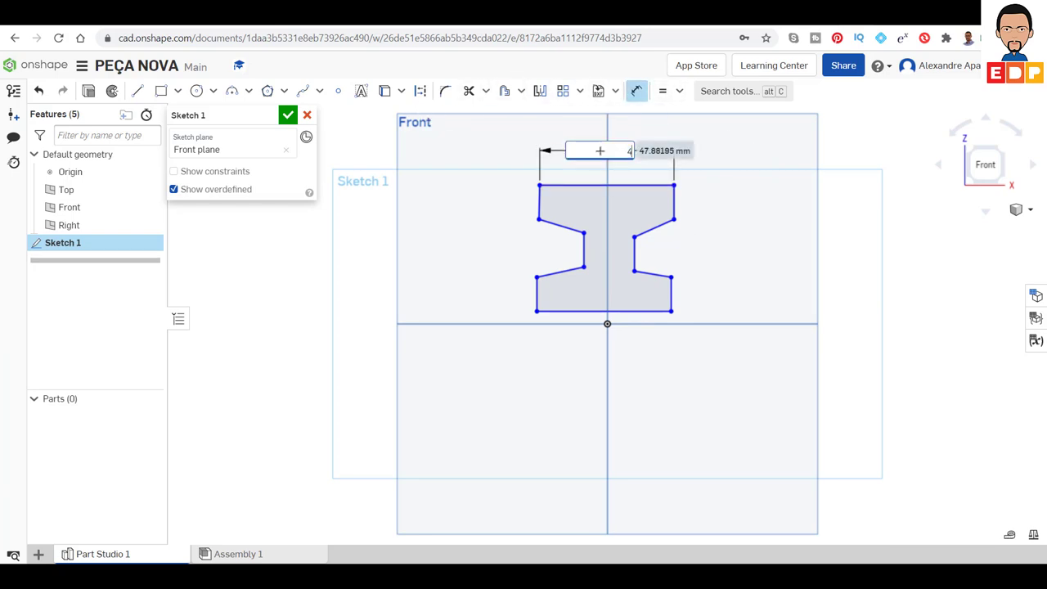
{"action": "key", "text": "Return"}
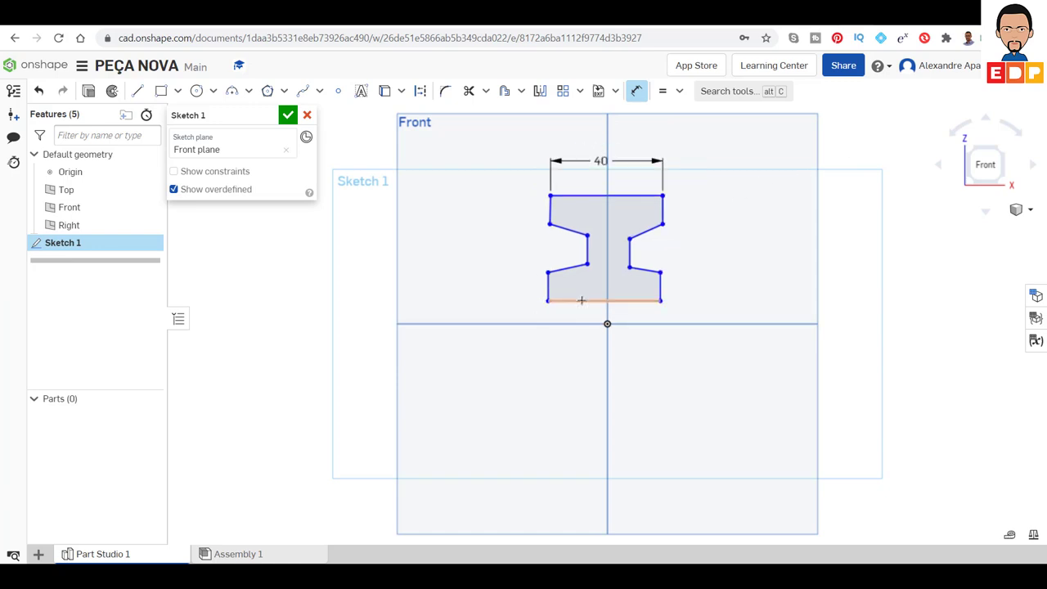
{"action": "left_click", "coordinate": [661, 221]}
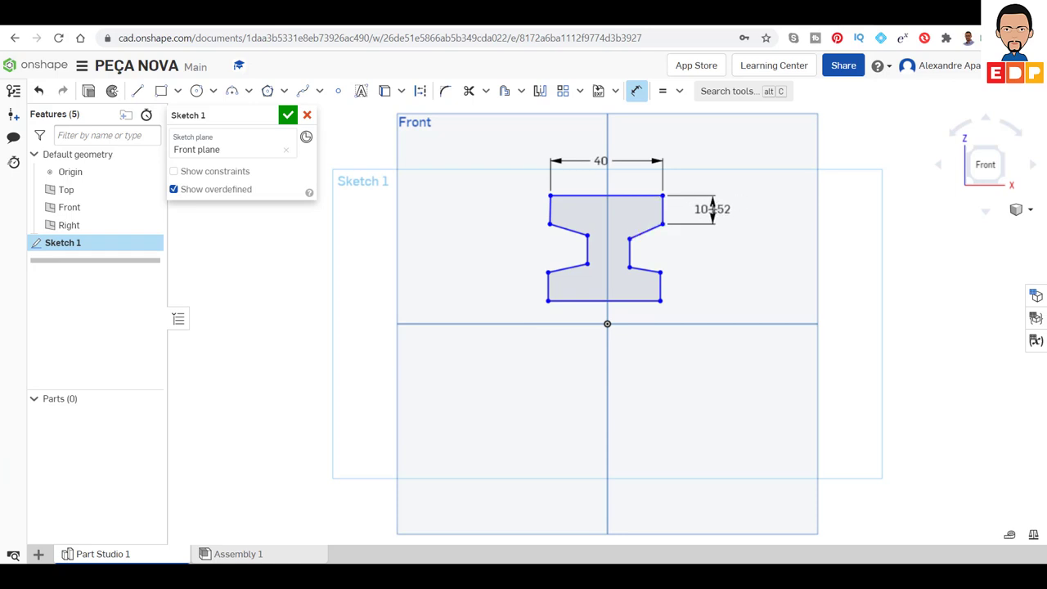
{"action": "left_click", "coordinate": [712, 208]}
{"action": "type", "text": "5"}
{"action": "key", "text": "Return"}
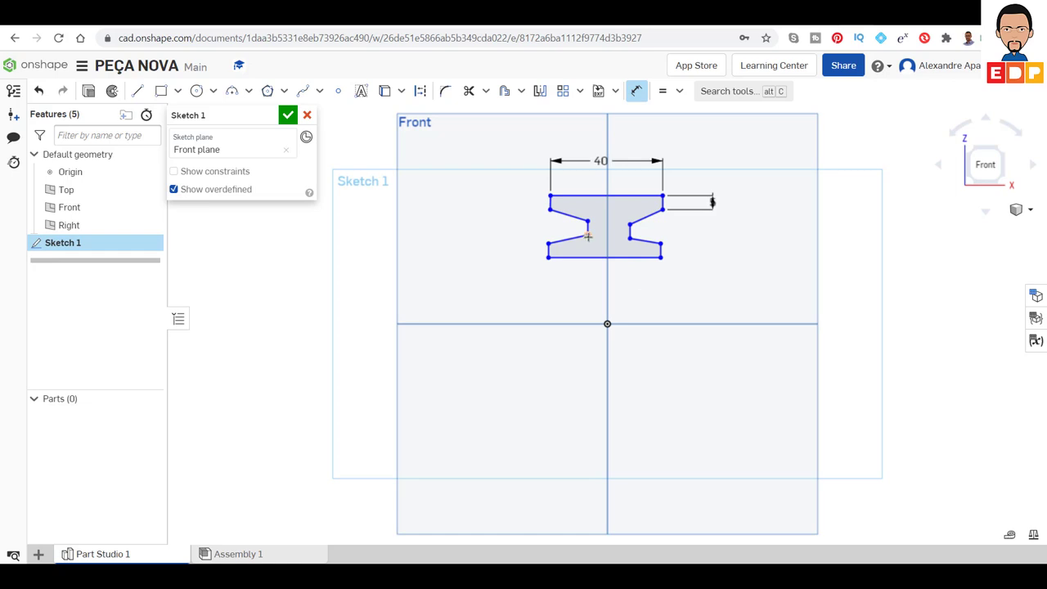
- Dimension the neck width between its inner vertices as 15 mm
{"action": "left_click", "coordinate": [587, 237]}
{"action": "left_click", "coordinate": [629, 237]}
{"action": "left_click", "coordinate": [617, 303]}
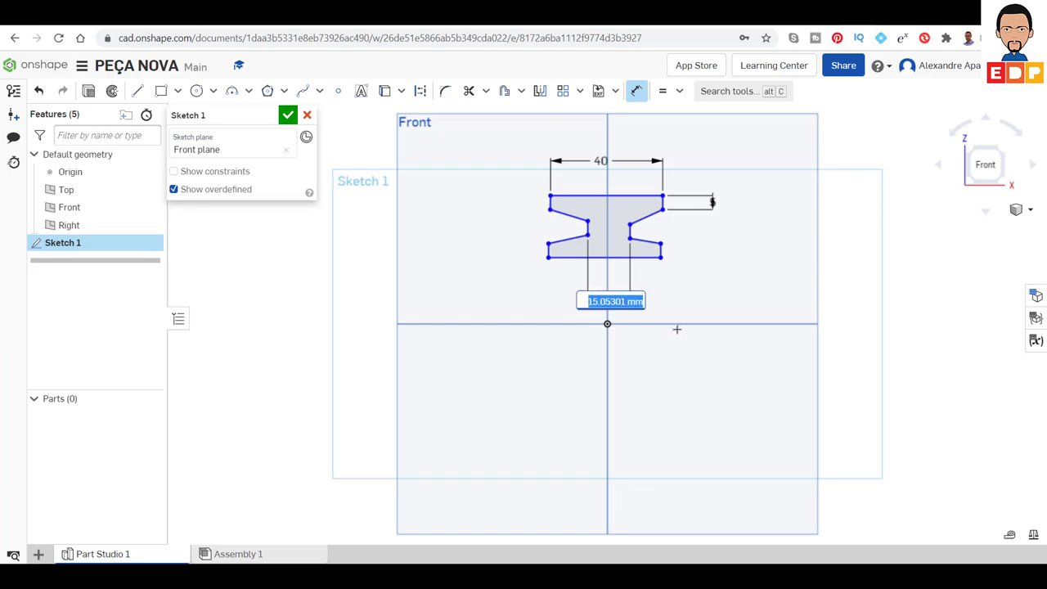
{"action": "type", "text": "15"}
{"action": "key", "text": "Return"}
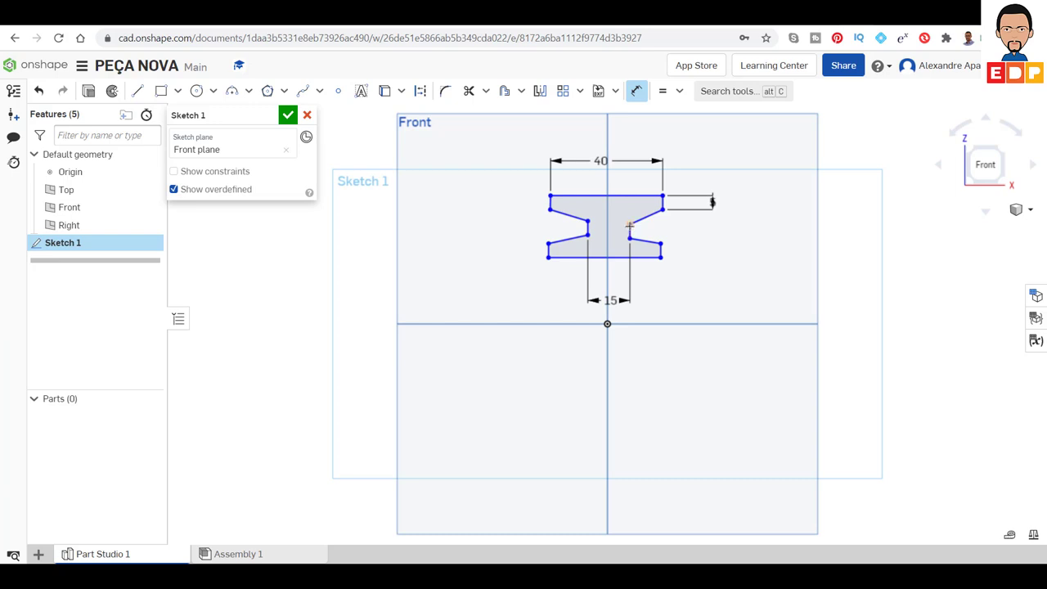
- Add two 10 mm height dimensions on the profile's right side
{"action": "left_click", "coordinate": [663, 196]}
{"action": "left_click", "coordinate": [752, 210]}
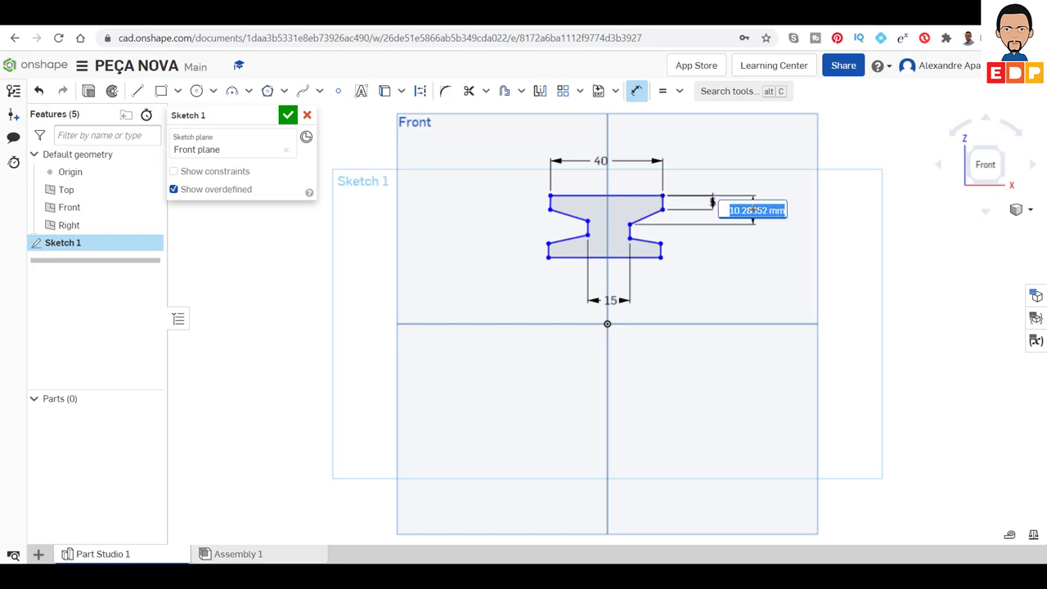
{"action": "type", "text": "10"}
{"action": "key", "text": "Return"}
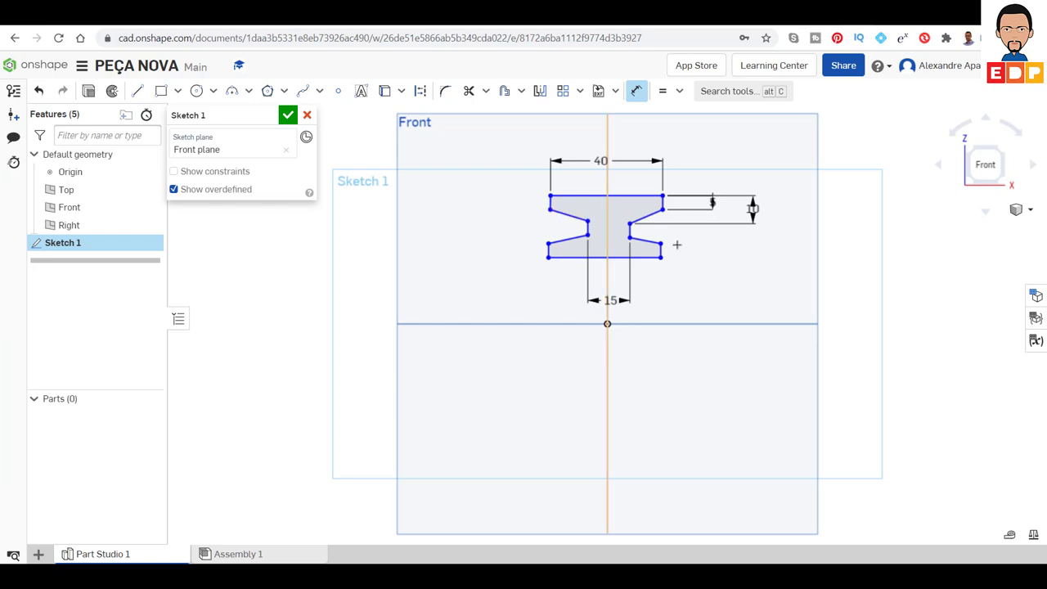
{"action": "left_click", "coordinate": [630, 237]}
{"action": "left_click", "coordinate": [661, 259]}
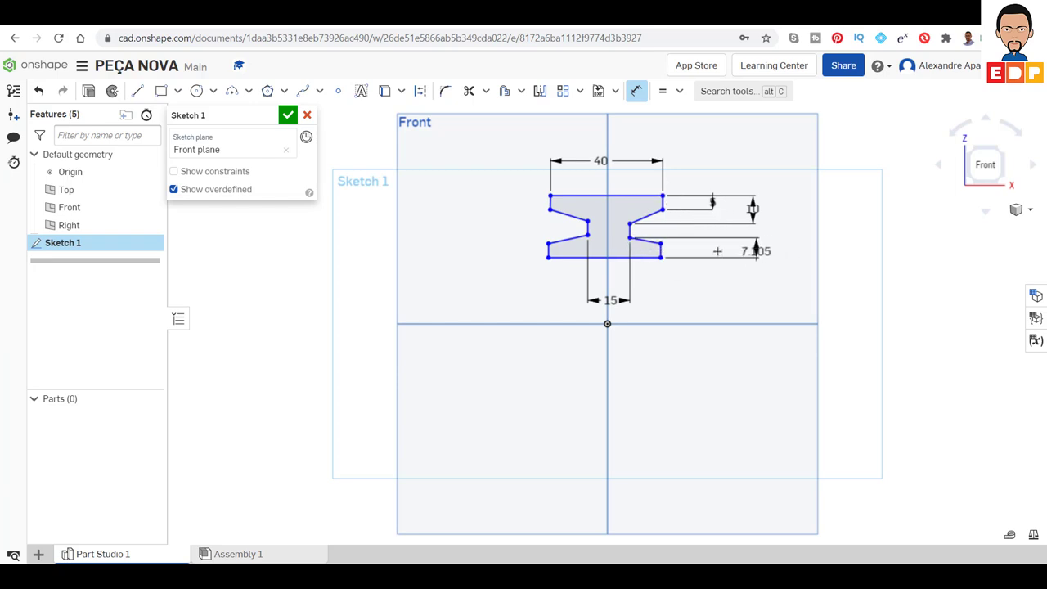
{"action": "left_click", "coordinate": [717, 250]}
{"action": "type", "text": "10"}
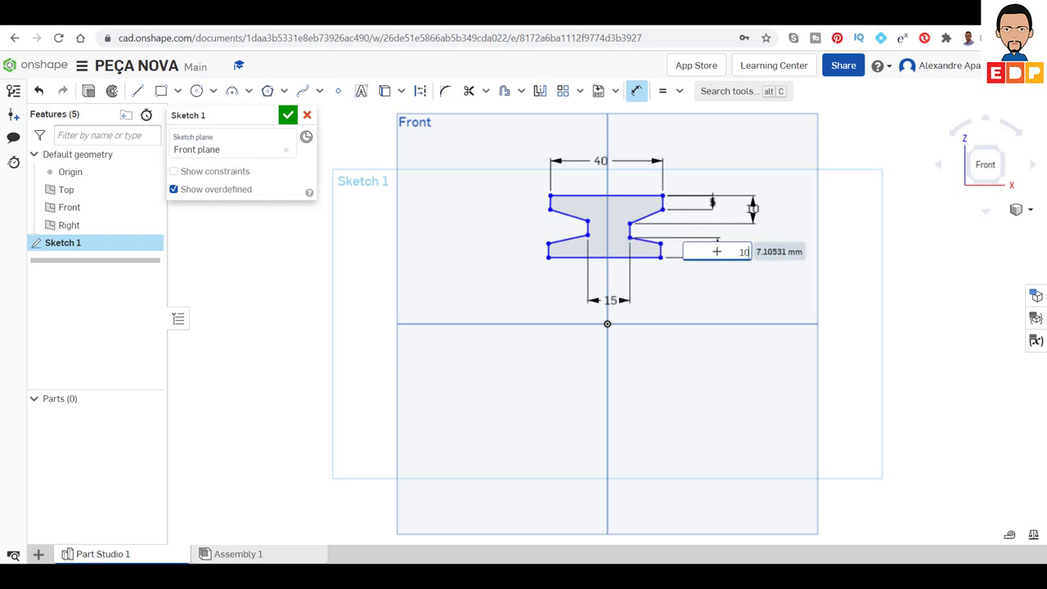
{"action": "key", "text": "Return"}
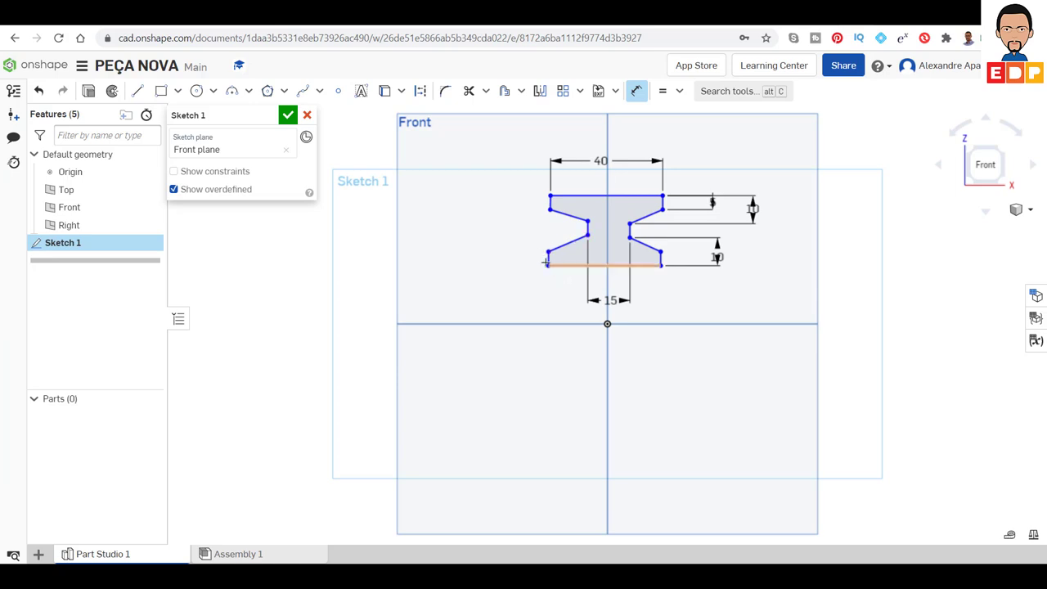
- Add a 10 mm height dimension on the left side, abandoning a further left dimension
{"action": "left_click", "coordinate": [546, 264]}
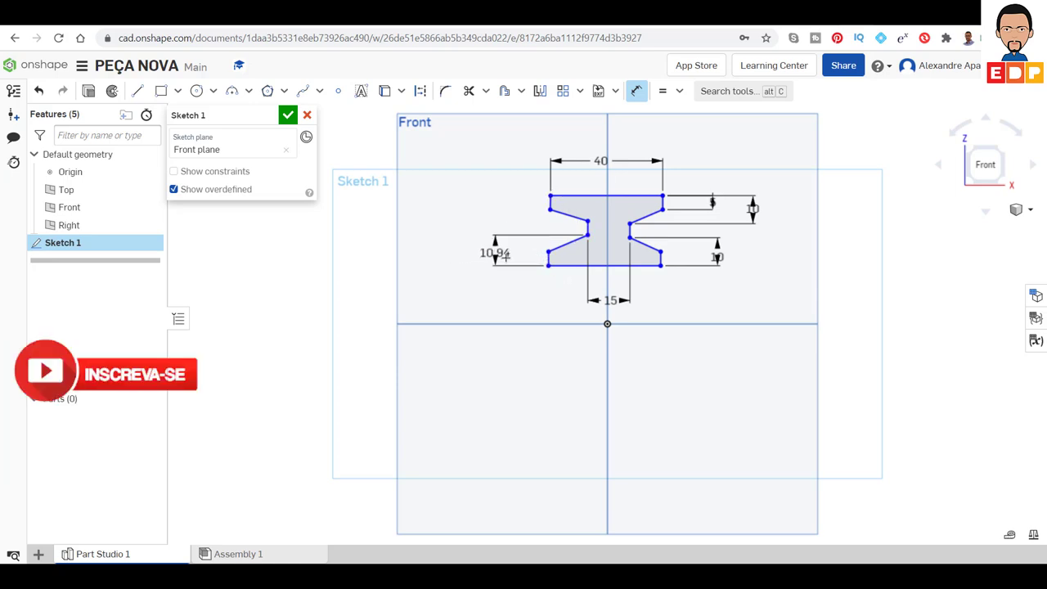
{"action": "left_click", "coordinate": [511, 252]}
{"action": "type", "text": "10.94038"}
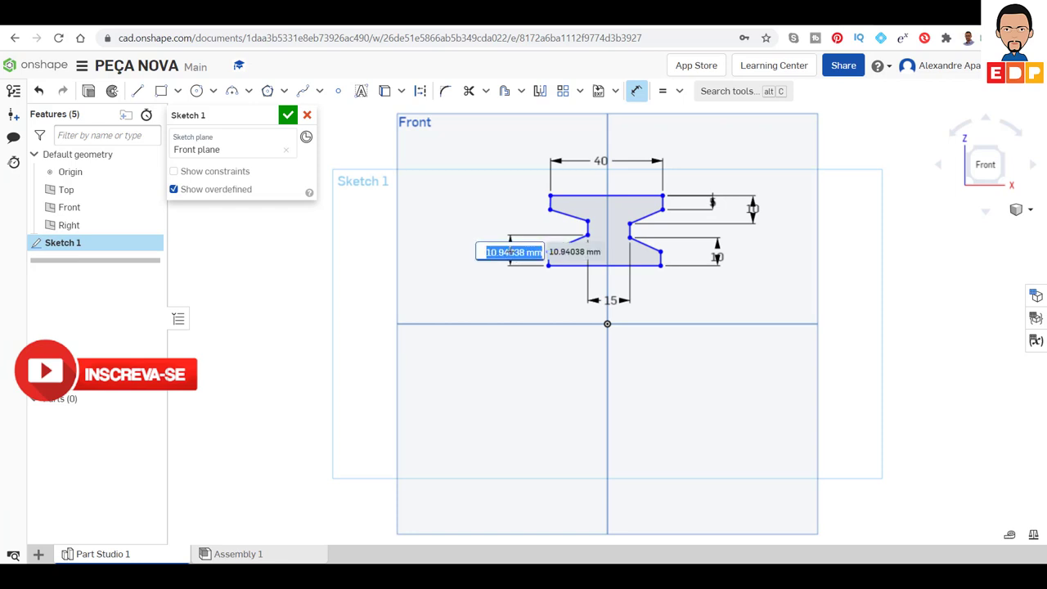
{"action": "type", "text": "10"}
{"action": "key", "text": "Return"}
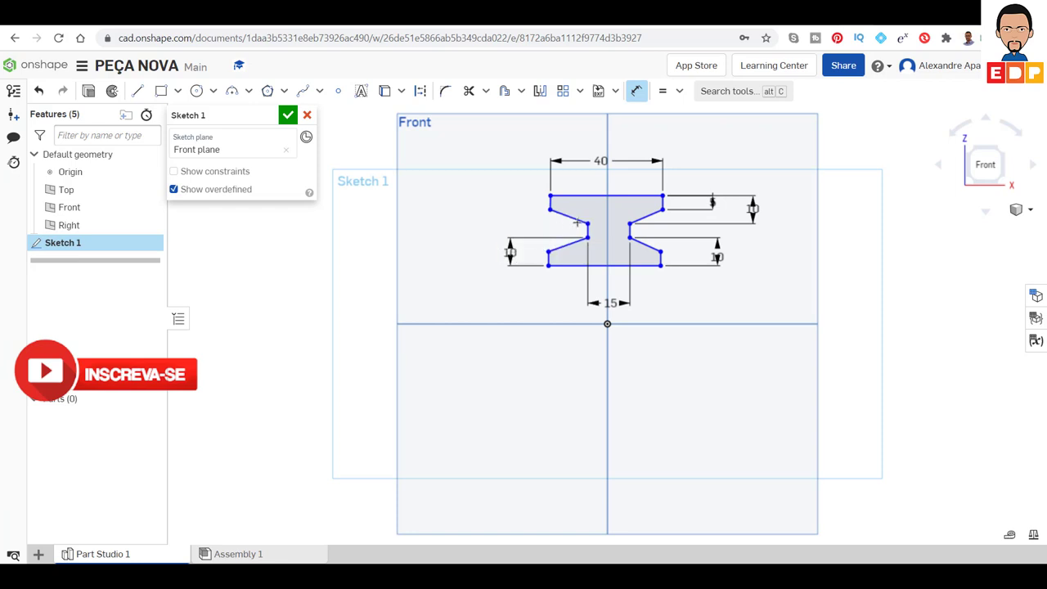
{"action": "left_click", "coordinate": [549, 195]}
{"action": "left_click", "coordinate": [549, 209]}
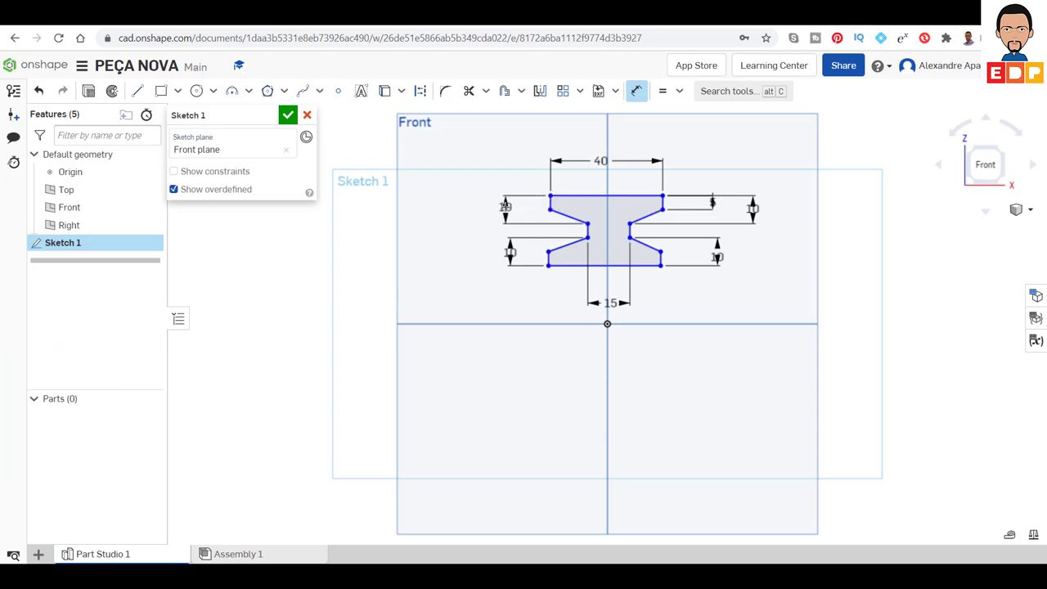
{"action": "key", "text": "Escape"}
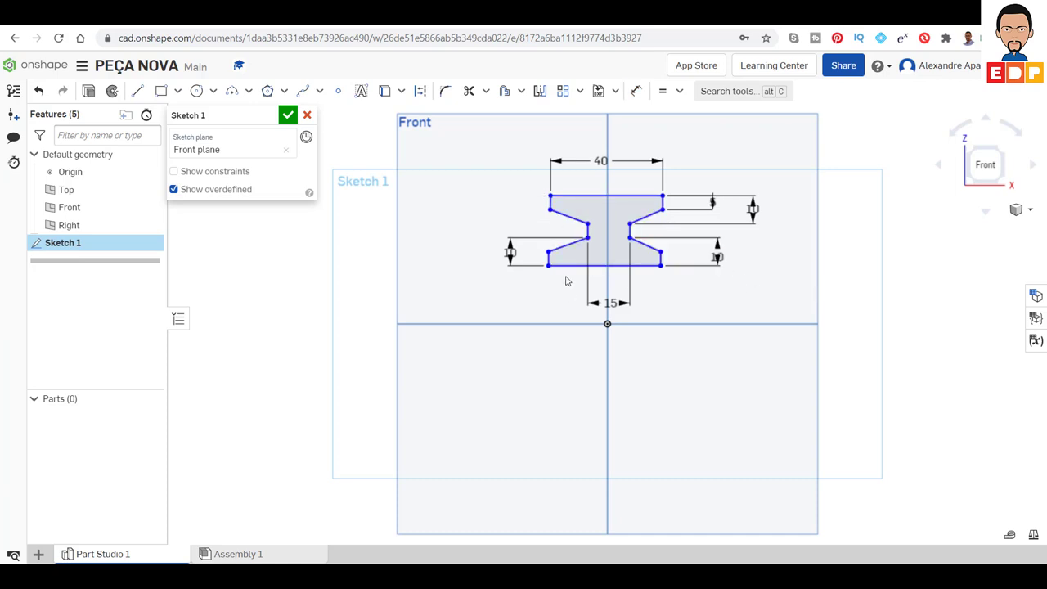
- Dimension the neck's left edge 7.5 mm from the vertical axis
{"action": "left_click", "coordinate": [588, 238]}
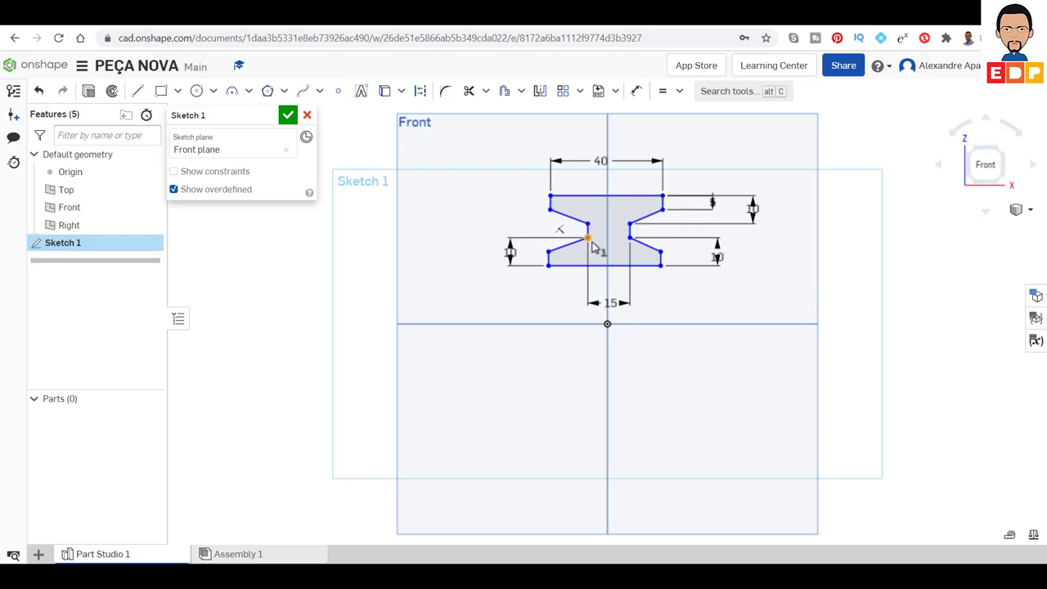
{"action": "left_click", "coordinate": [607, 287]}
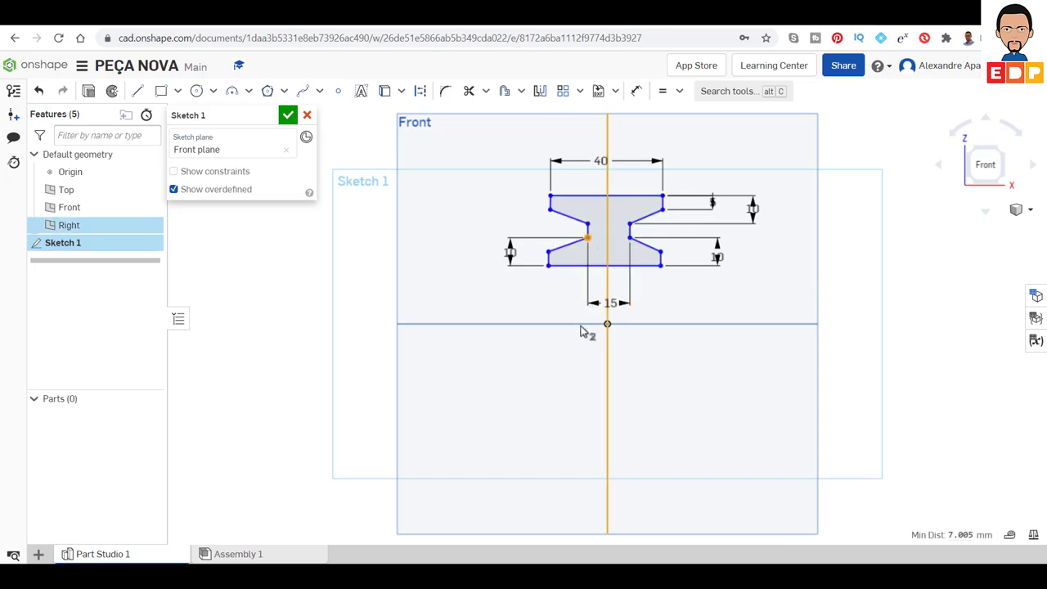
{"action": "left_click", "coordinate": [636, 91]}
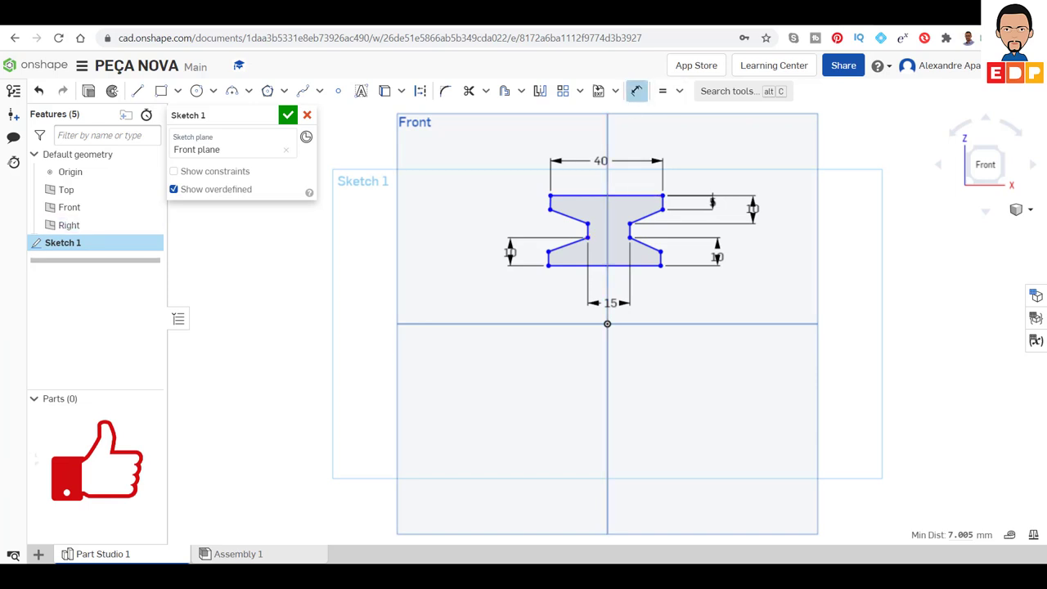
{"action": "left_click", "coordinate": [606, 227]}
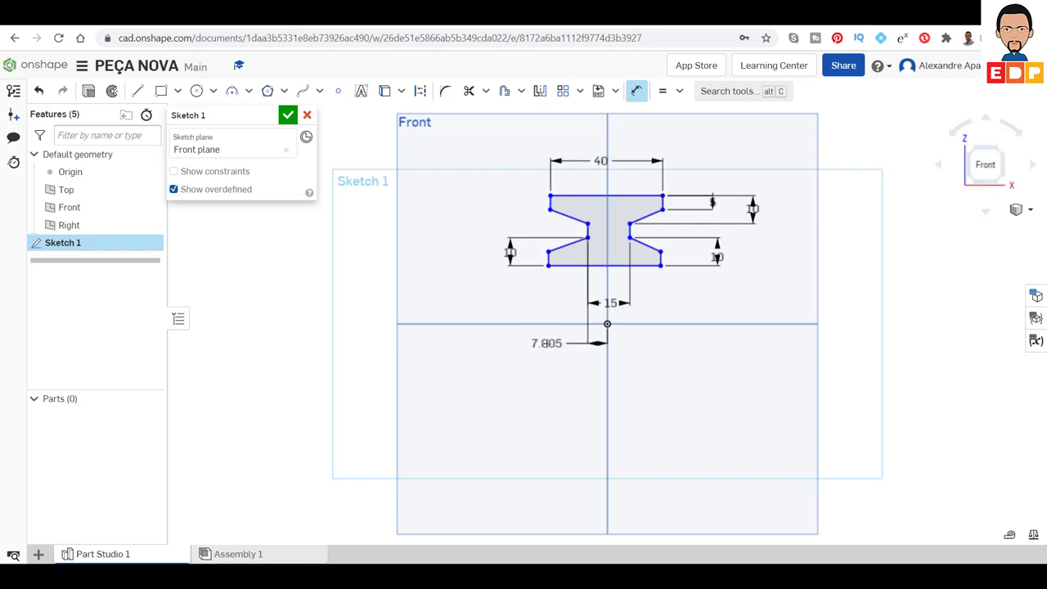
{"action": "left_click", "coordinate": [546, 343]}
{"action": "type", "text": "7,5"}
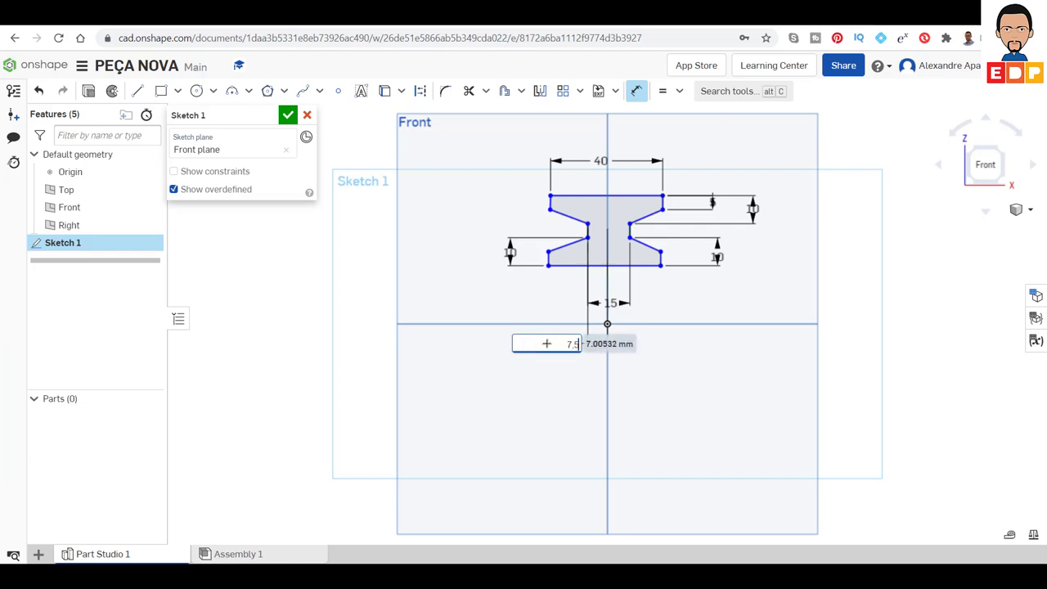
{"action": "type", "text": "5"}
{"action": "key", "text": "Return"}
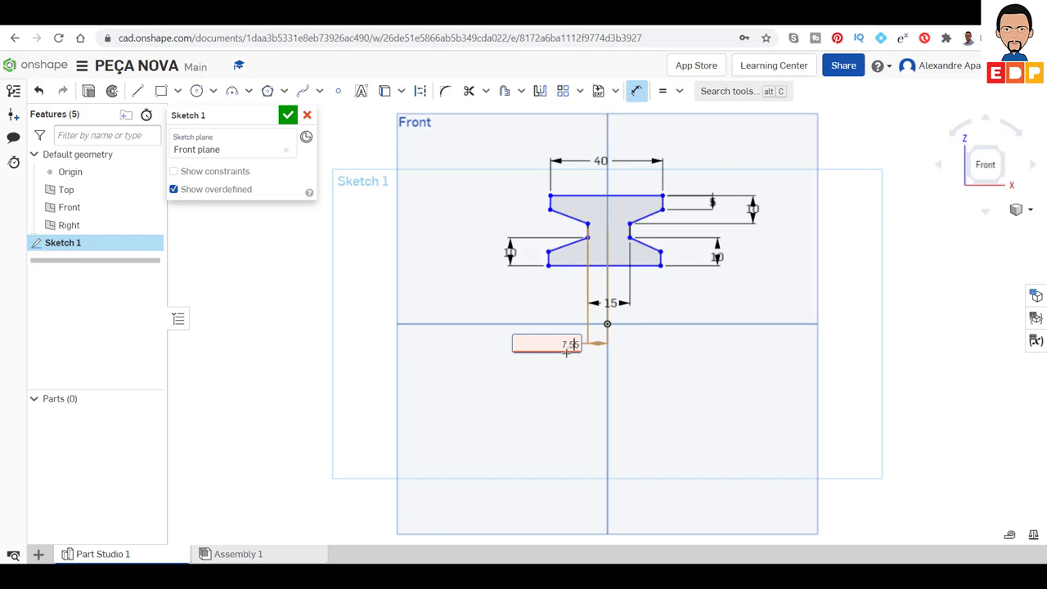
{"action": "key", "text": "BackSpace"}
{"action": "key", "text": "Return"}
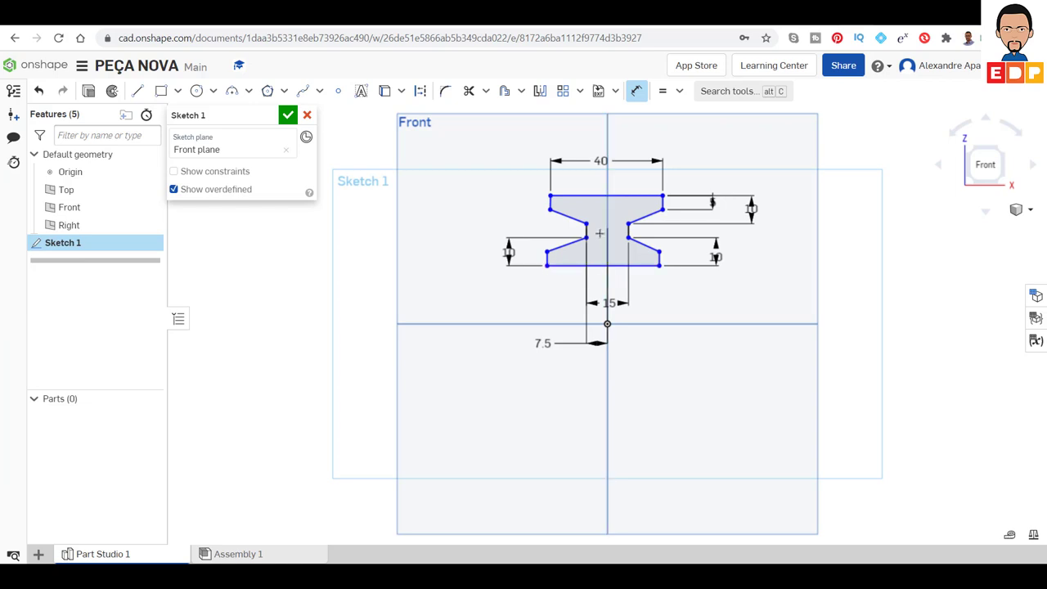
- Place the bottom-left corner 20 from the vertical axis and bottom edge 10 above horizontal
{"action": "left_click", "coordinate": [608, 224]}
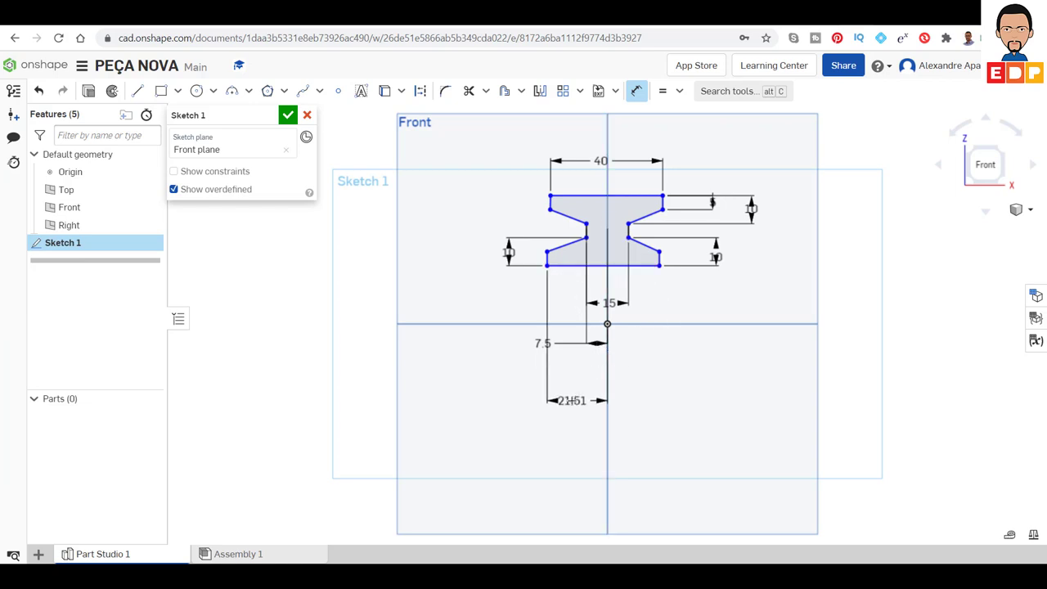
{"action": "left_click", "coordinate": [572, 400]}
{"action": "type", "text": "20"}
{"action": "key", "text": "Escape"}
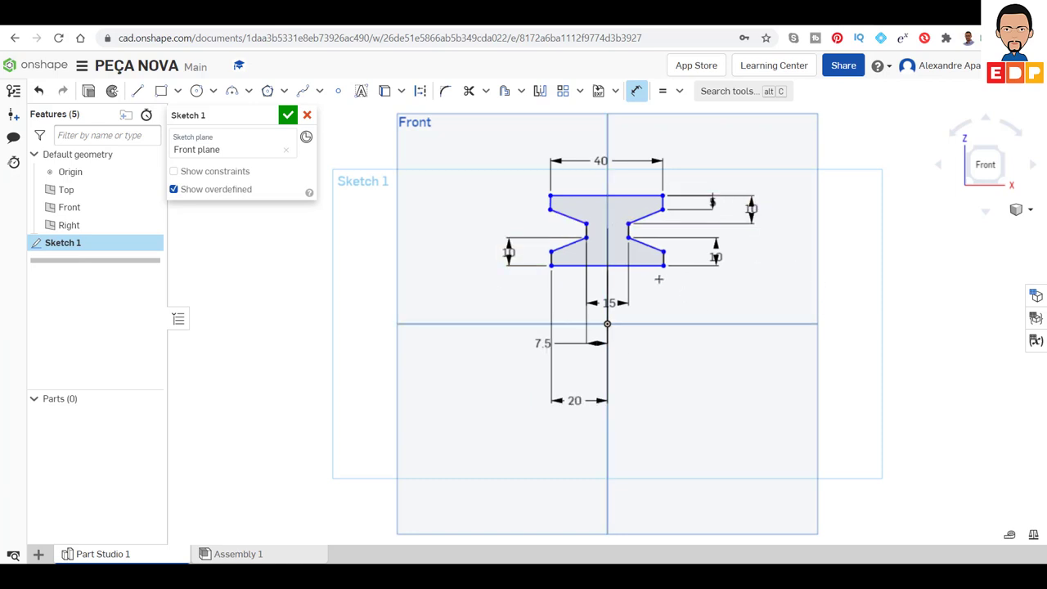
{"action": "left_click", "coordinate": [673, 324]}
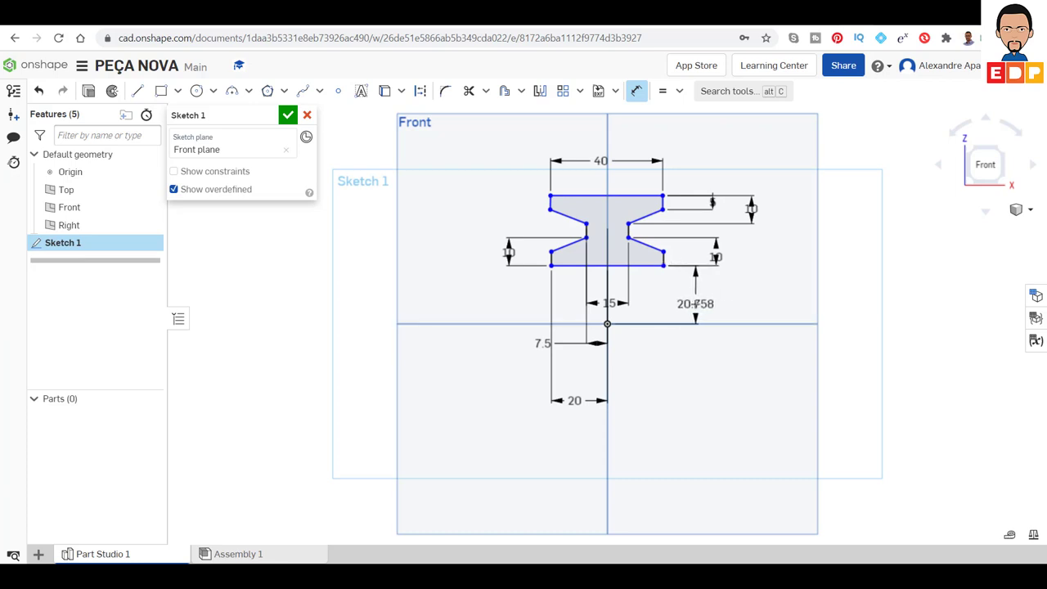
{"action": "left_click", "coordinate": [695, 305]}
{"action": "type", "text": "10"}
{"action": "key", "text": "Return"}
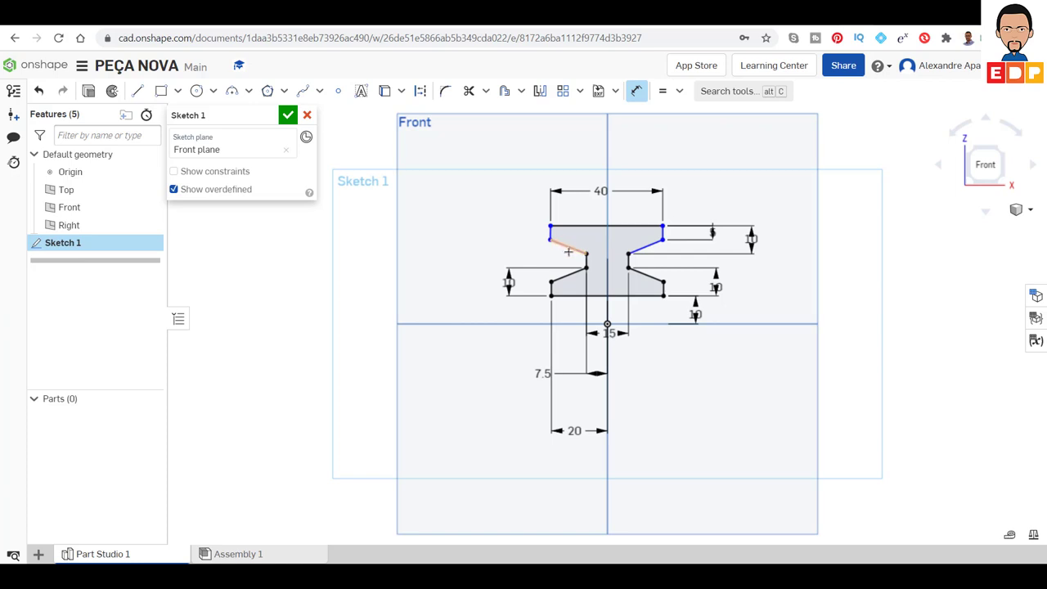
- Begin a left flange height dimension, then cancel it
{"action": "left_click", "coordinate": [572, 247]}
{"action": "left_click", "coordinate": [587, 254]}
{"action": "left_click", "coordinate": [549, 226]}
{"action": "key", "text": "Escape"}
- Reopen Sketch 1 and draw a horizontal line through the origin below the profile
{"action": "left_click", "coordinate": [287, 115]}
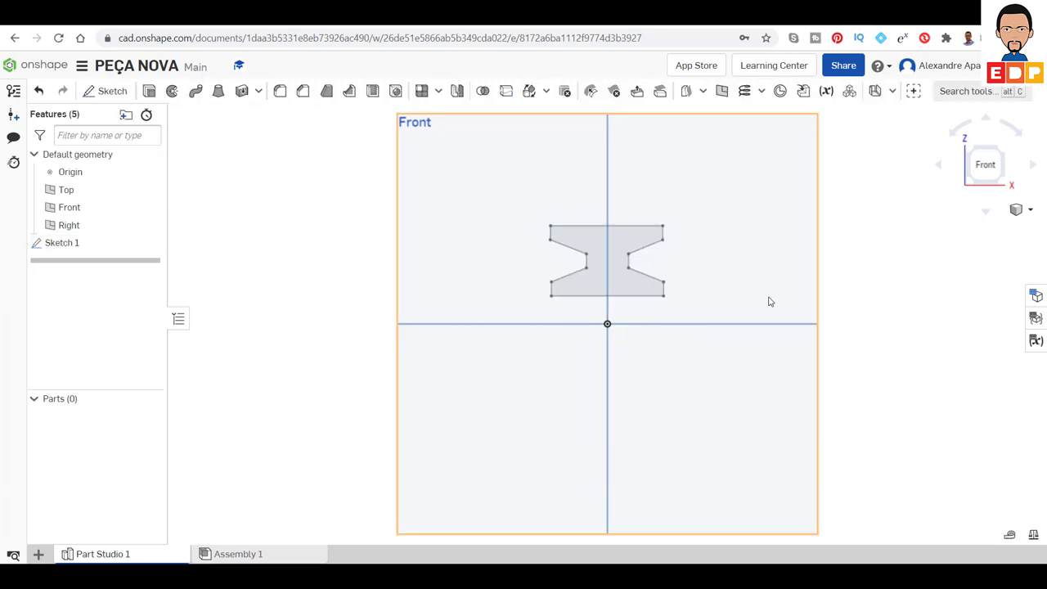
{"action": "double_click", "coordinate": [64, 243]}
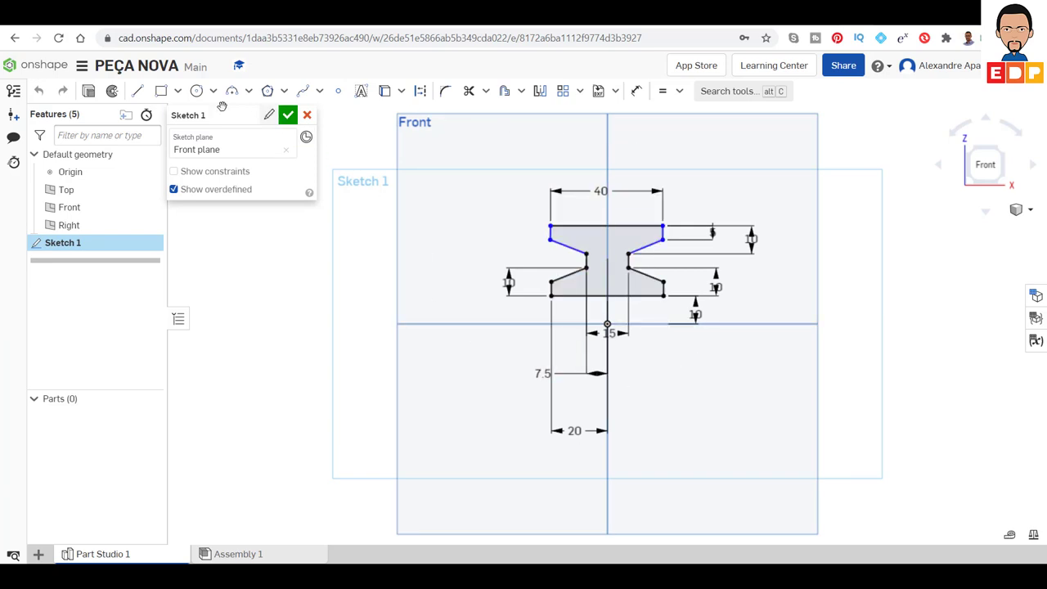
{"action": "left_click", "coordinate": [136, 91]}
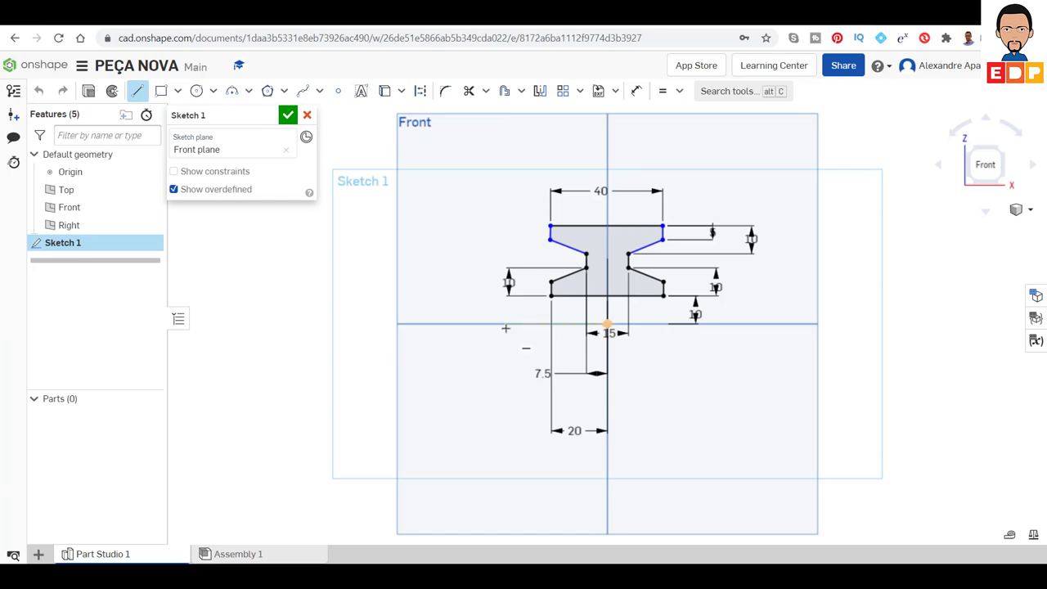
{"action": "left_click", "coordinate": [502, 323]}
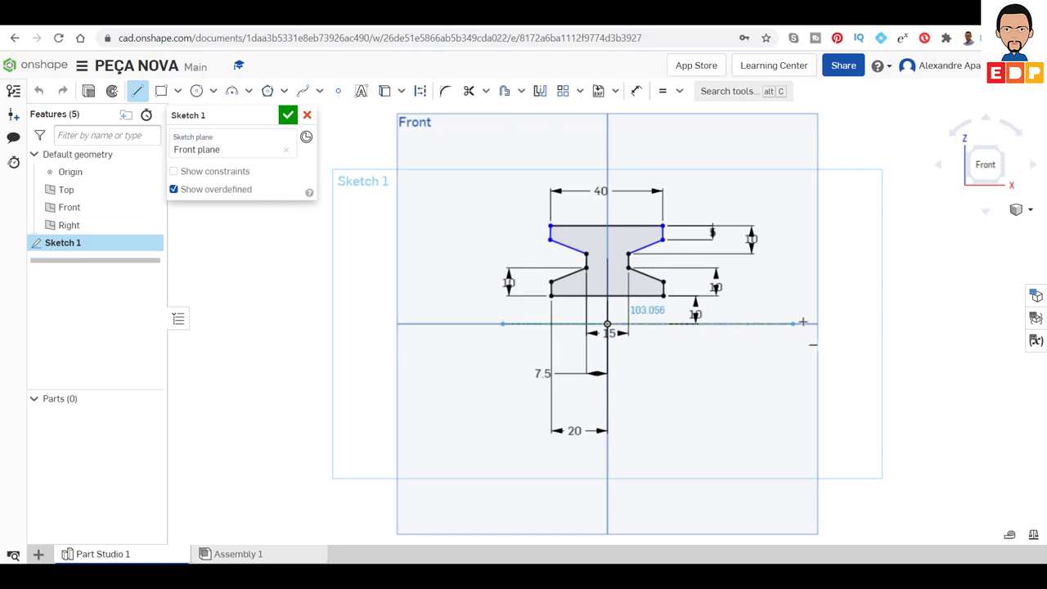
{"action": "left_click", "coordinate": [735, 323]}
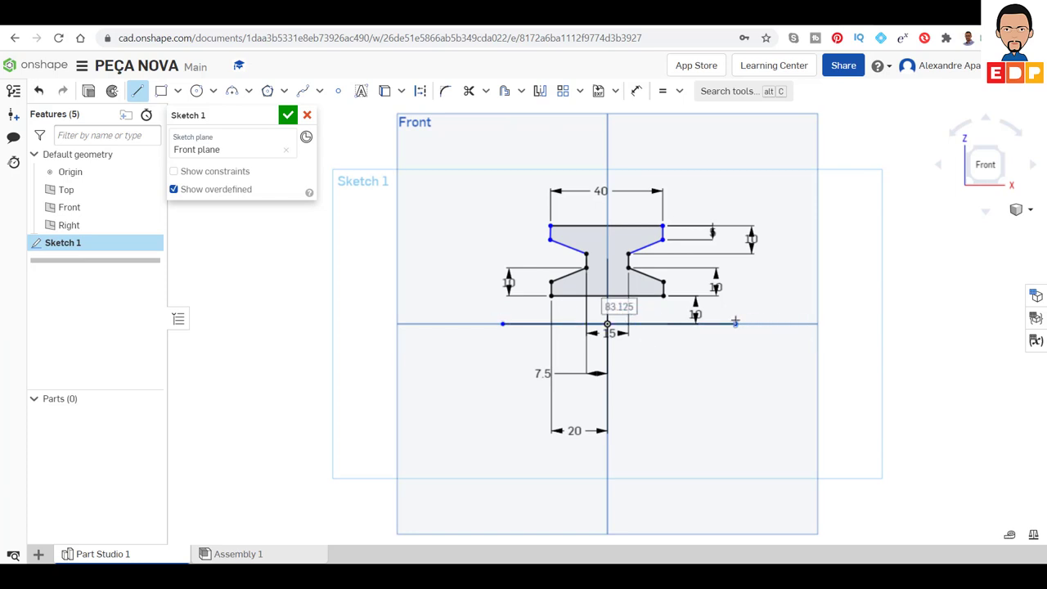
{"action": "key", "text": "Escape"}
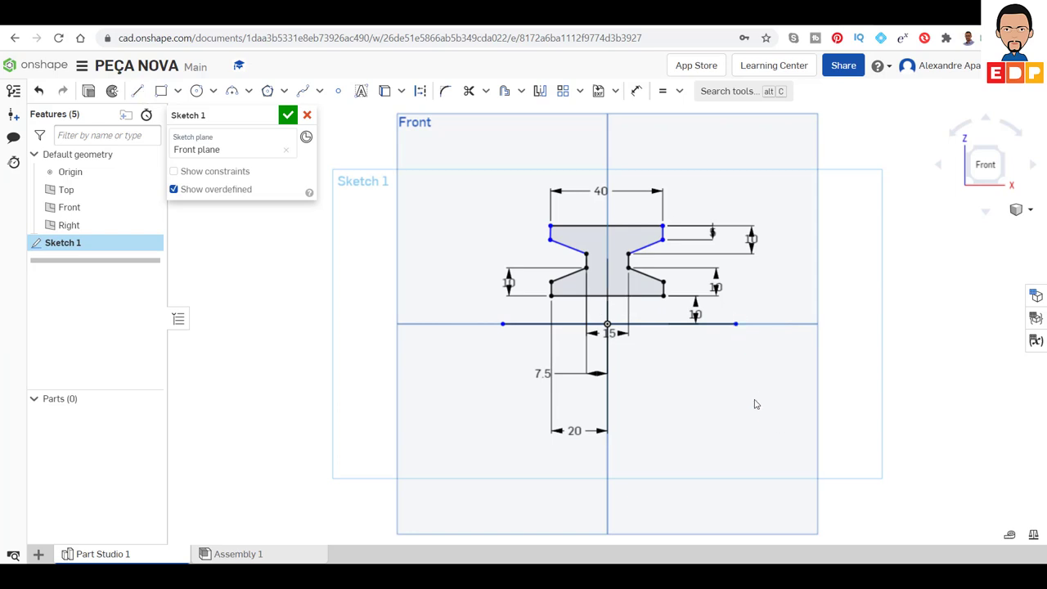
- Convert the new horizontal line into construction geometry
{"action": "left_click", "coordinate": [727, 327]}
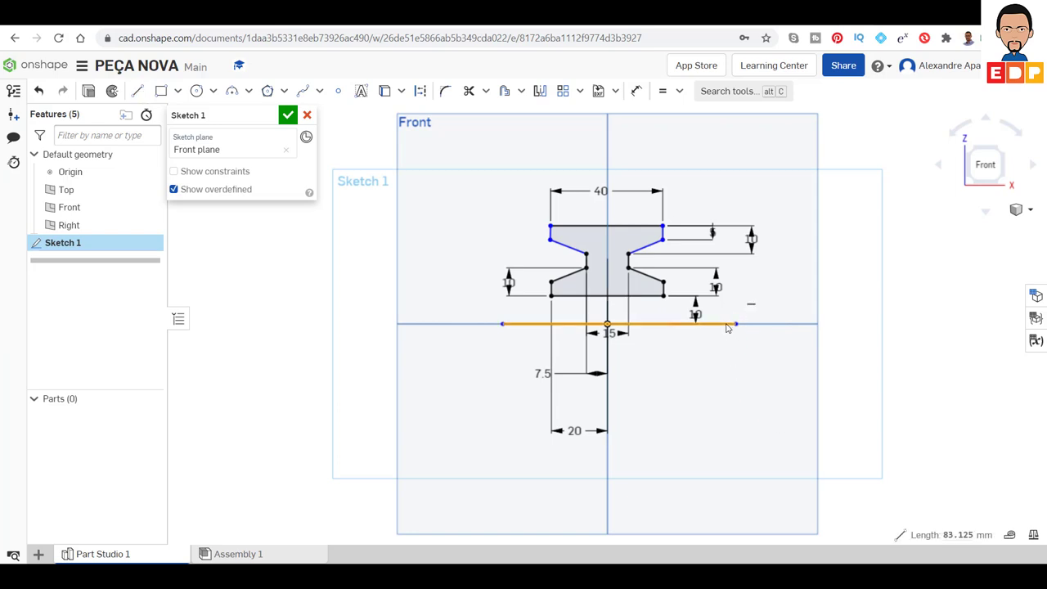
{"action": "right_click", "coordinate": [726, 328]}
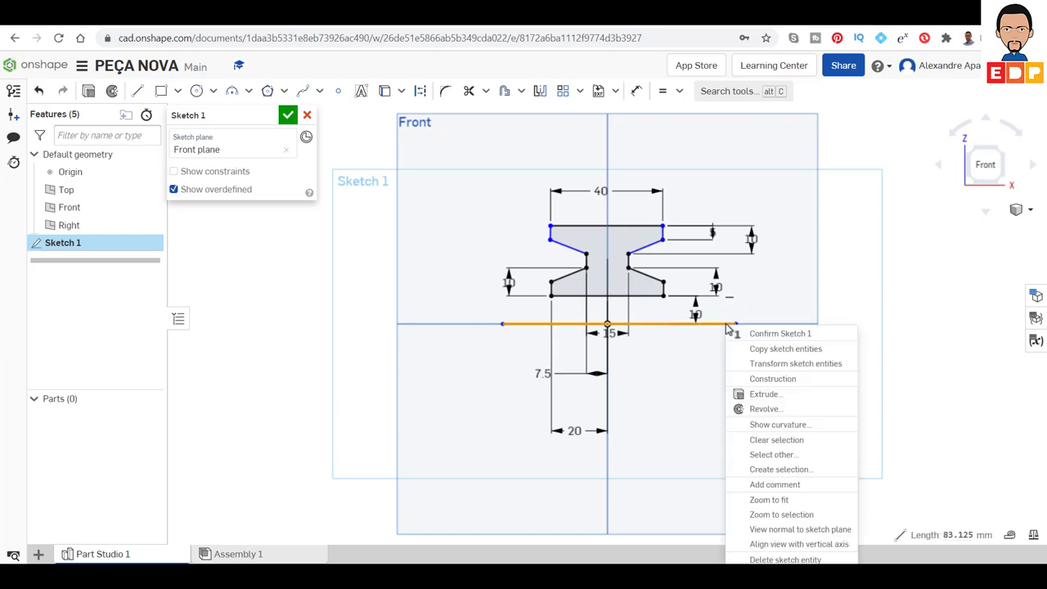
{"action": "left_click", "coordinate": [774, 381]}
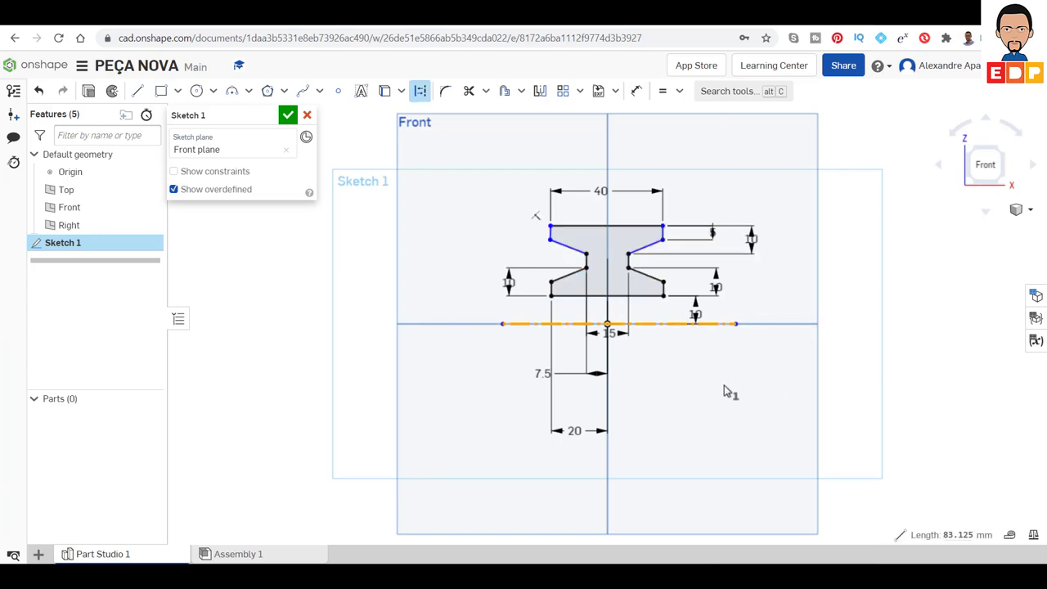
{"action": "left_click", "coordinate": [648, 330]}
- Add a vertical 10 dimension at the left inner corner, then delete it
{"action": "left_click", "coordinate": [586, 257]}
{"action": "left_click", "coordinate": [551, 225]}
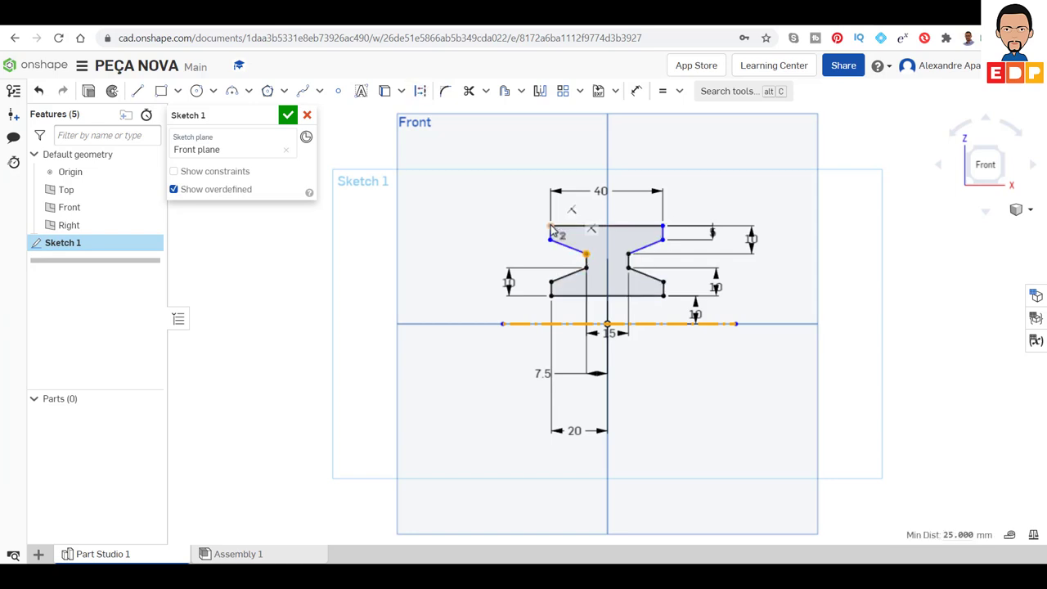
{"action": "left_click", "coordinate": [636, 90]}
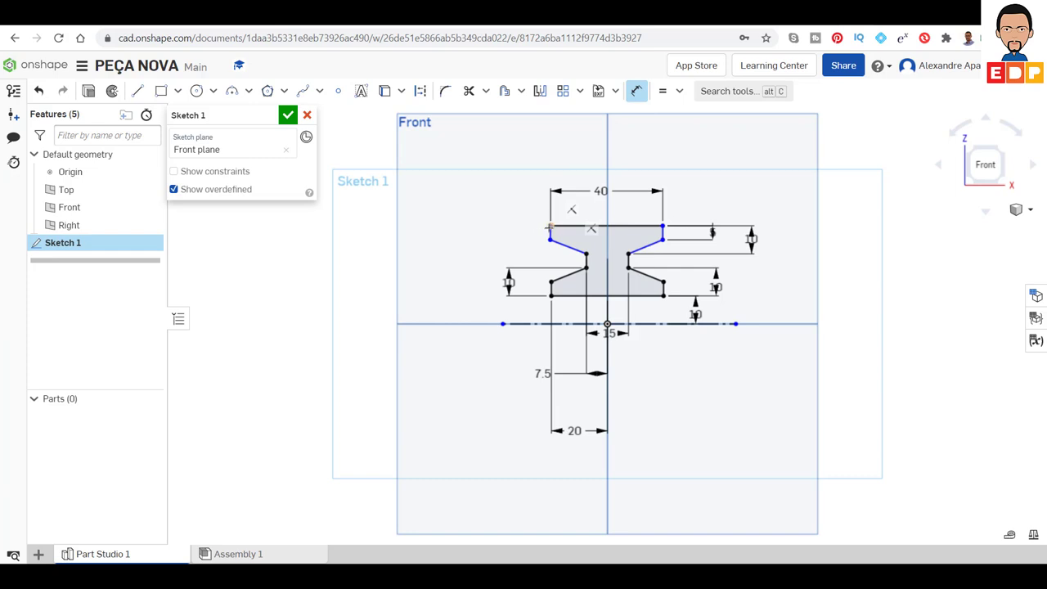
{"action": "left_click", "coordinate": [586, 256]}
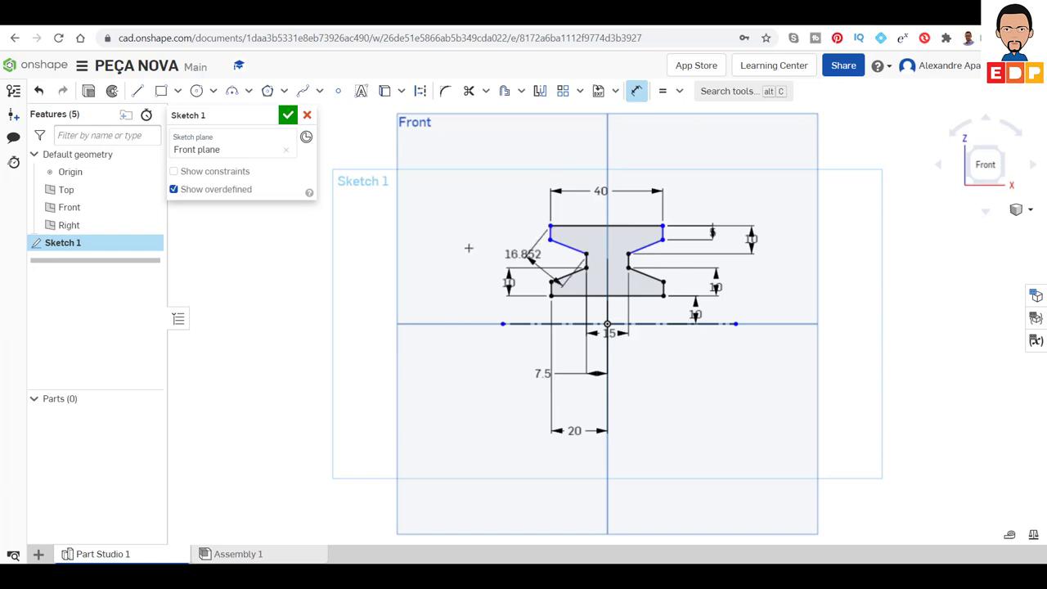
{"action": "left_click", "coordinate": [475, 245]}
{"action": "type", "text": "10"}
{"action": "key", "text": "Return"}
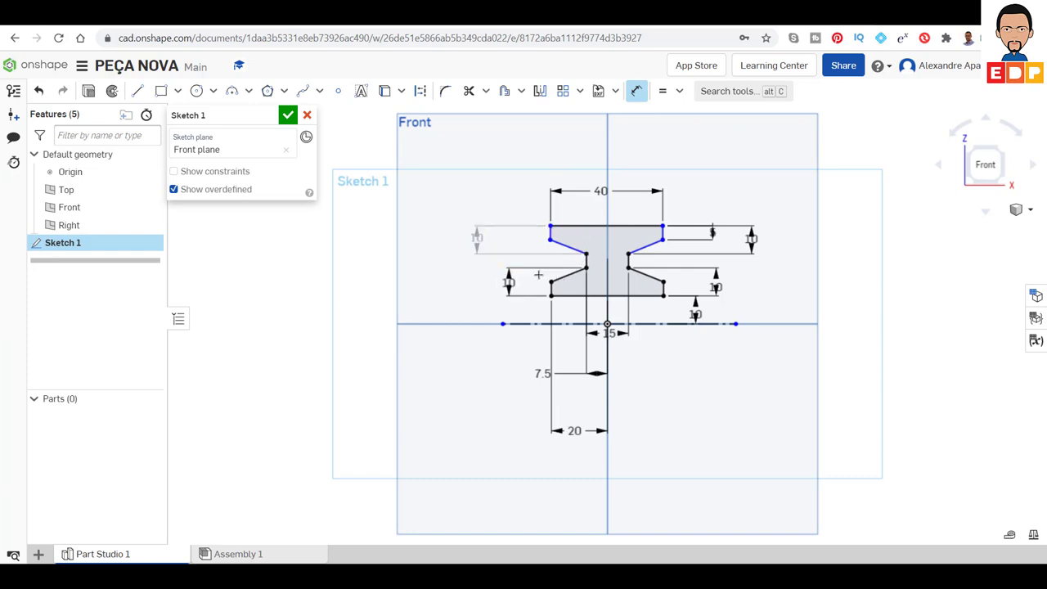
{"action": "left_click", "coordinate": [478, 242]}
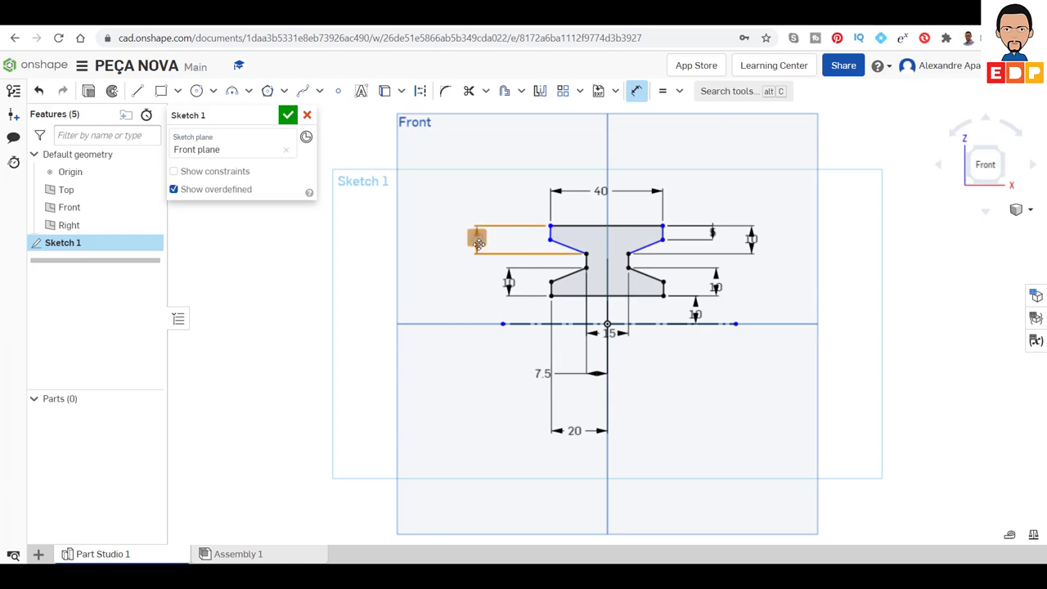
{"action": "key", "text": "Delete"}
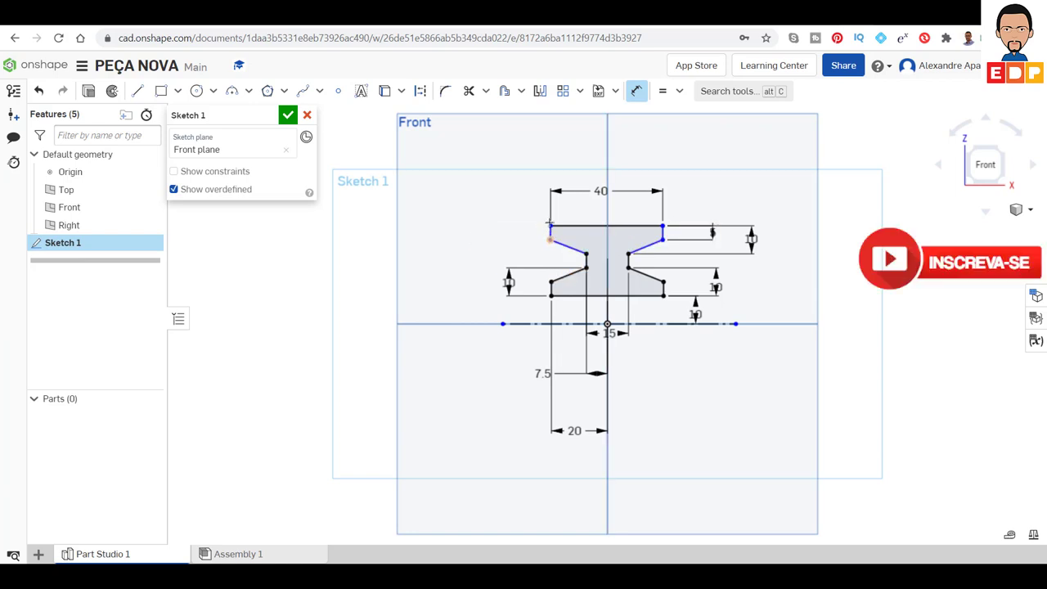
- Dimension the upper-left short flange edge as 5
{"action": "left_click", "coordinate": [550, 230]}
{"action": "left_click", "coordinate": [509, 233]}
{"action": "type", "text": "5"}
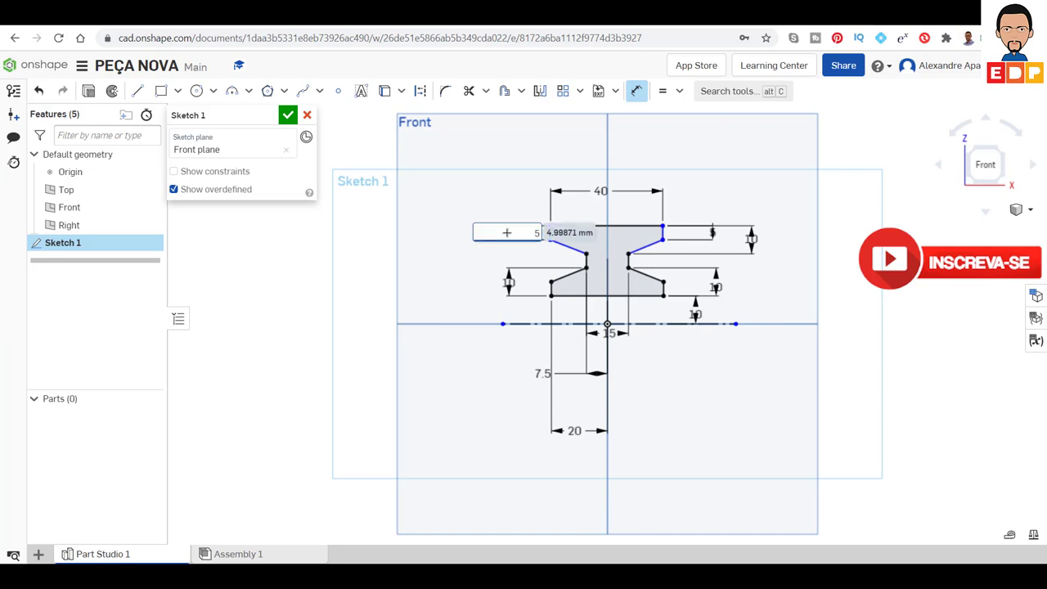
{"action": "key", "text": "Return"}
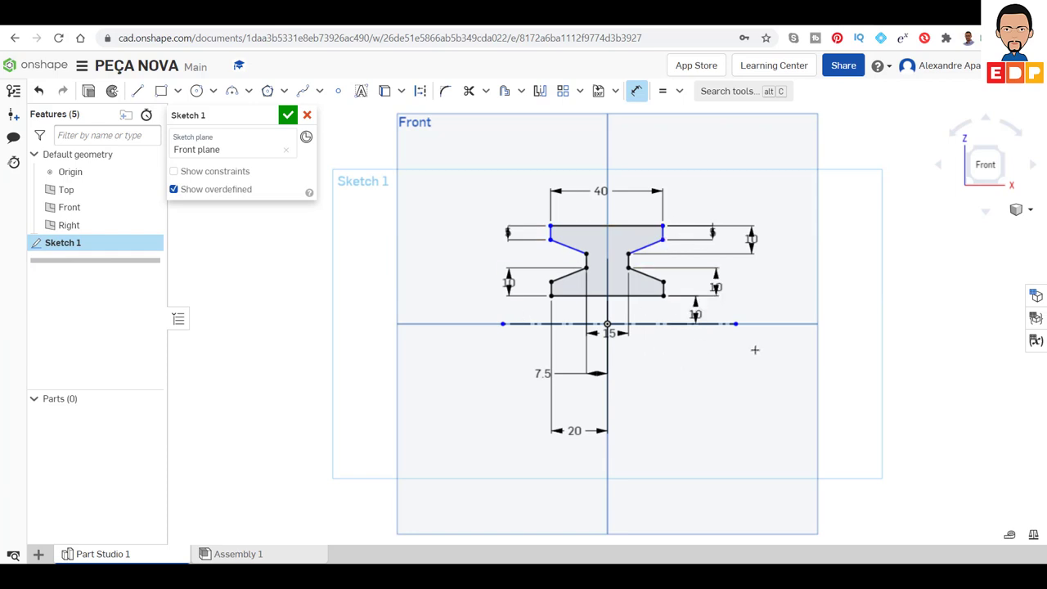
{"action": "left_click", "coordinate": [628, 262]}
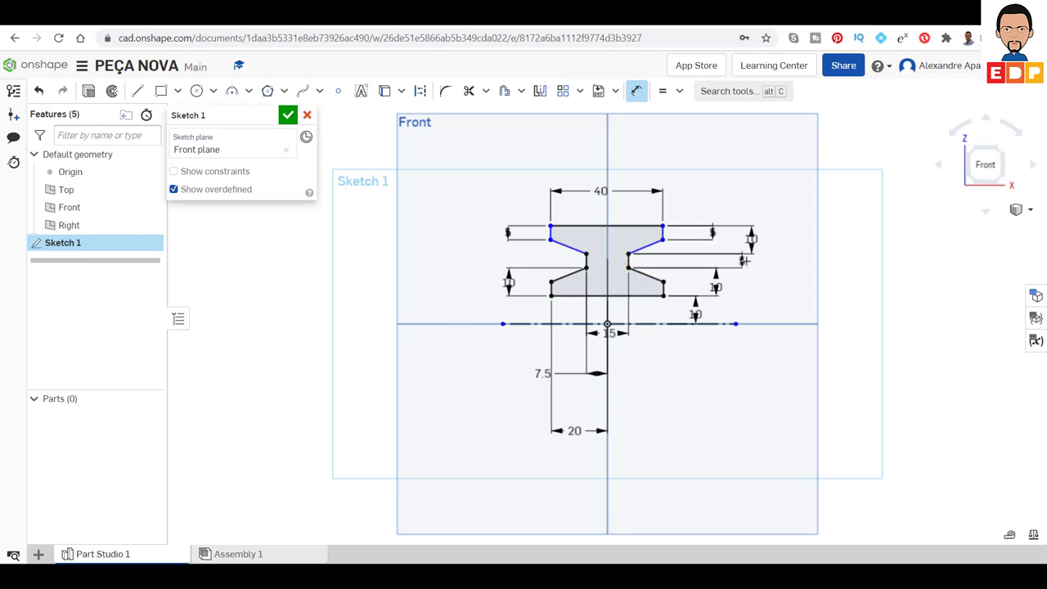
- Finish the sketch and revolve the I-profile a full turn about the construction line
{"action": "key", "text": "Escape"}
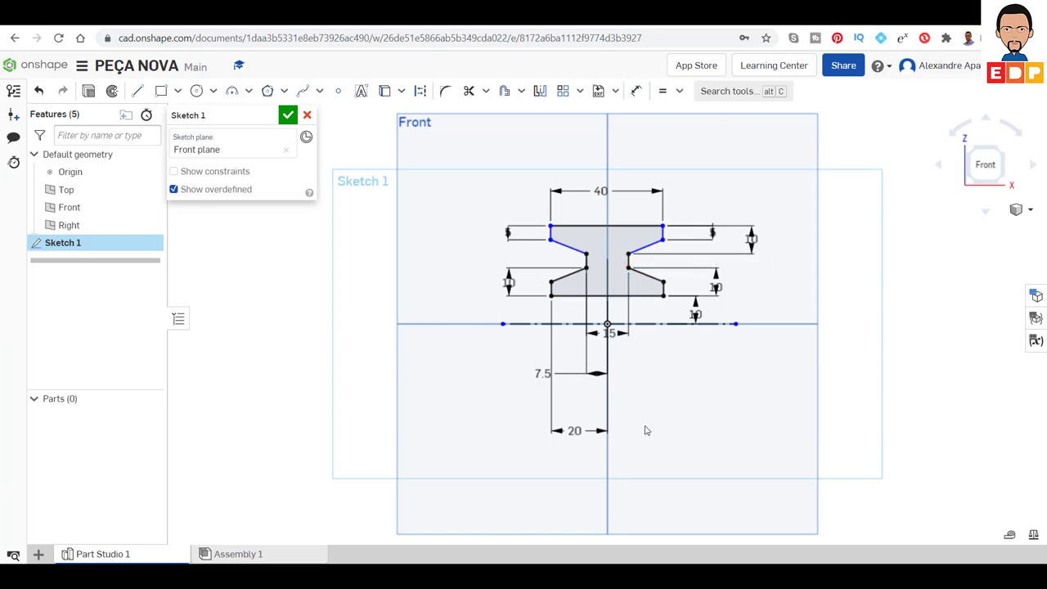
{"action": "left_click", "coordinate": [288, 114]}
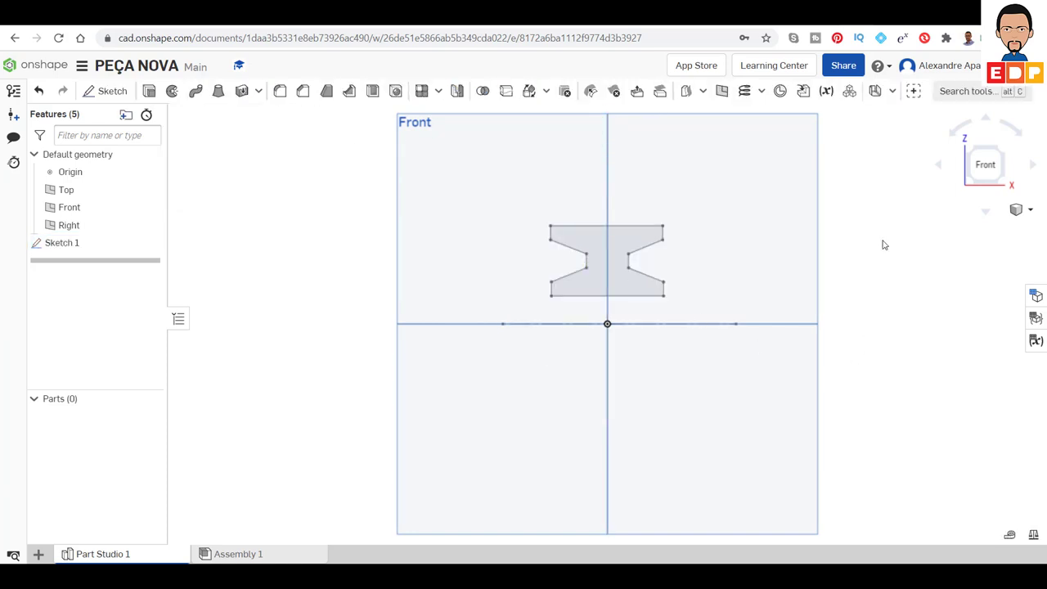
{"action": "left_click", "coordinate": [1000, 154]}
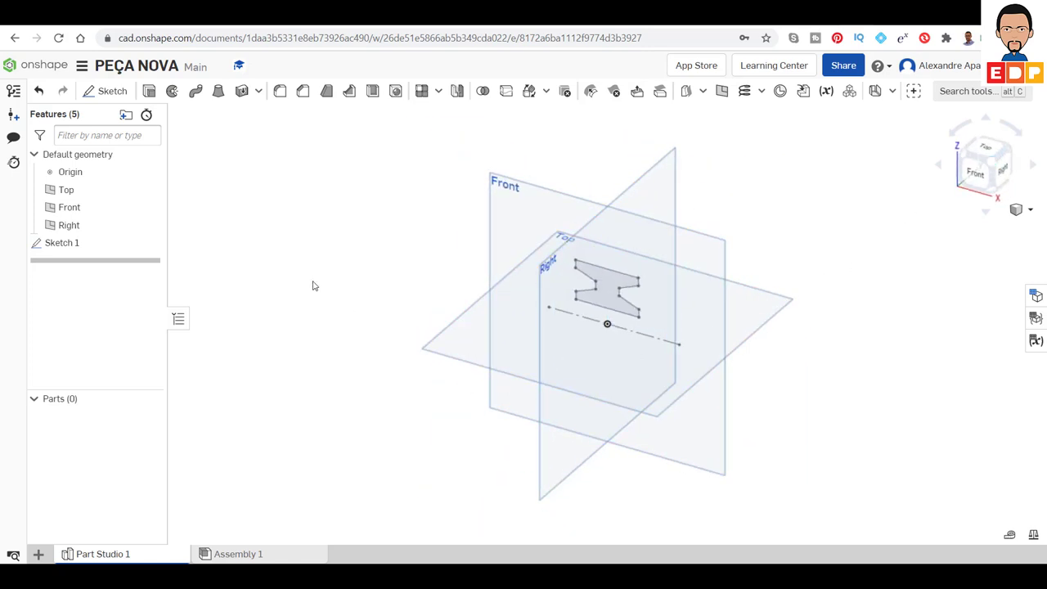
{"action": "left_click", "coordinate": [172, 91]}
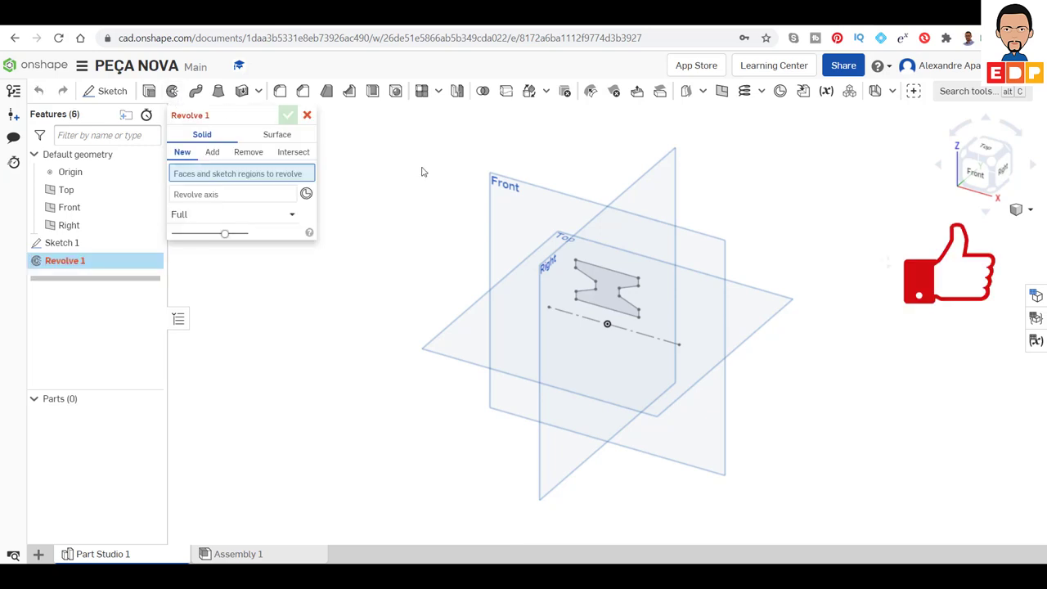
{"action": "left_click", "coordinate": [610, 282]}
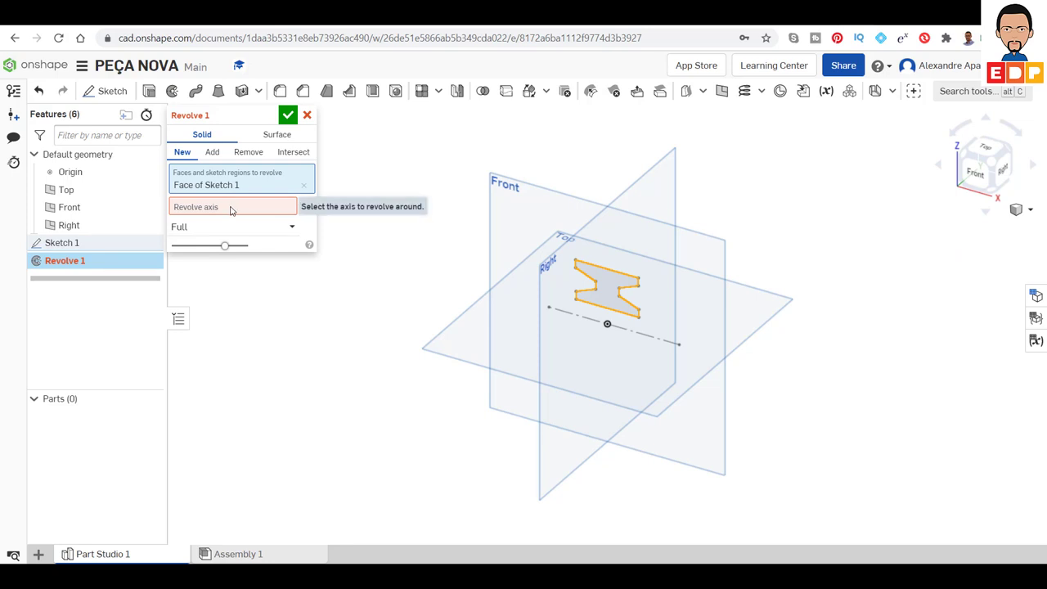
{"action": "left_click", "coordinate": [231, 207]}
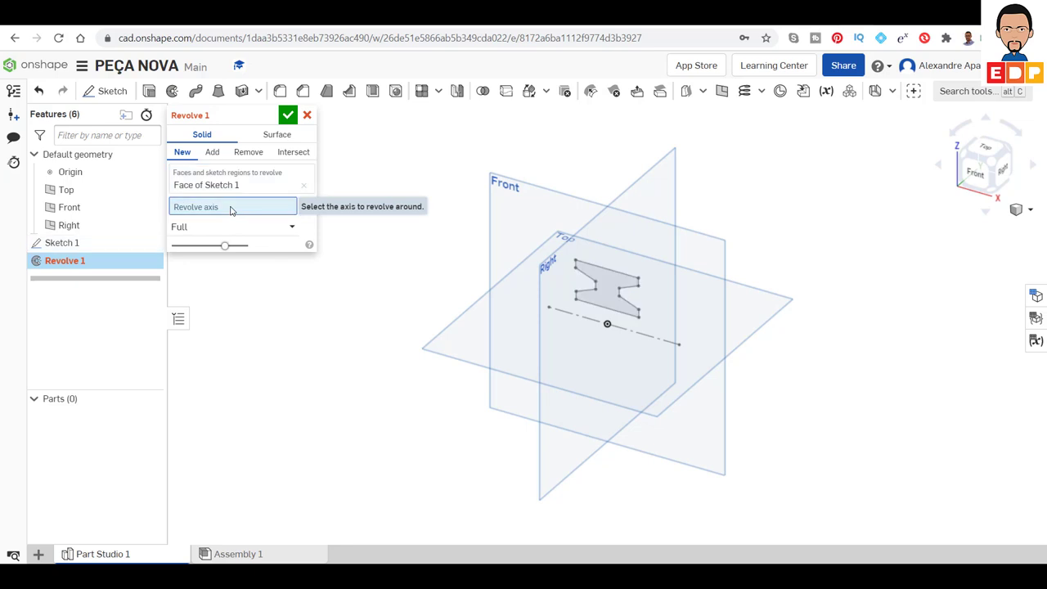
{"action": "left_click", "coordinate": [649, 342]}
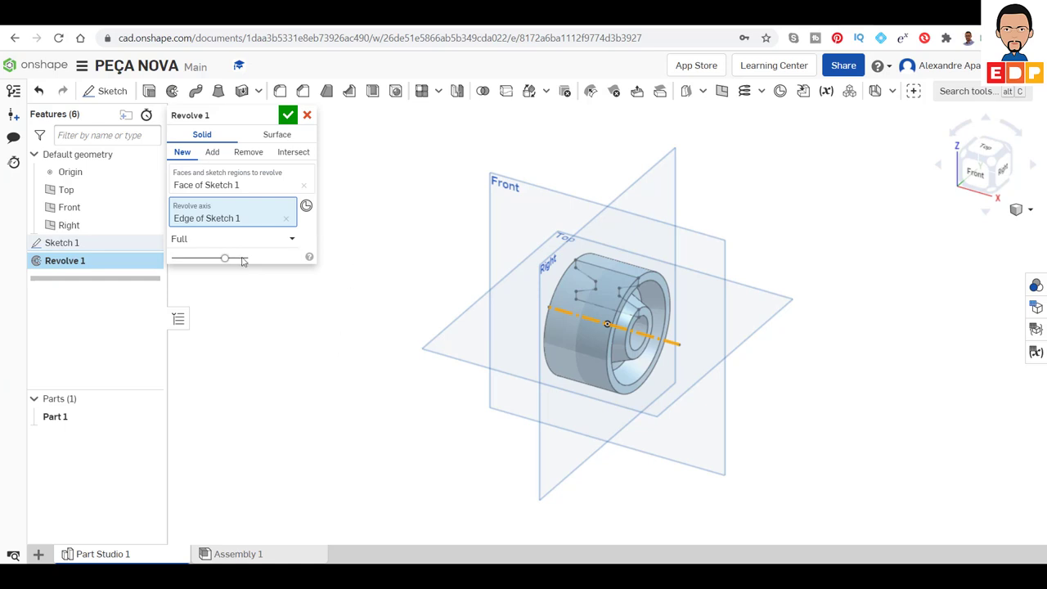
{"action": "mouse_move", "coordinate": [225, 260]}
{"action": "left_mouse_down"}
{"action": "mouse_move", "coordinate": [191, 260]}
{"action": "mouse_move", "coordinate": [247, 258]}
{"action": "mouse_move", "coordinate": [234, 271]}
{"action": "mouse_move", "coordinate": [249, 273]}
{"action": "left_mouse_up"}
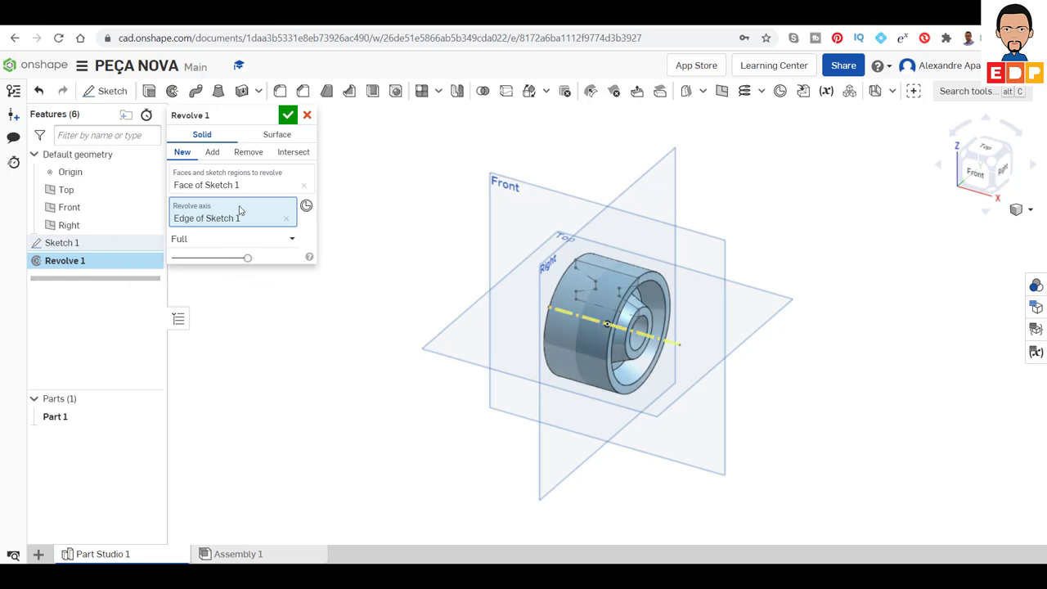
{"action": "left_click", "coordinate": [288, 116]}
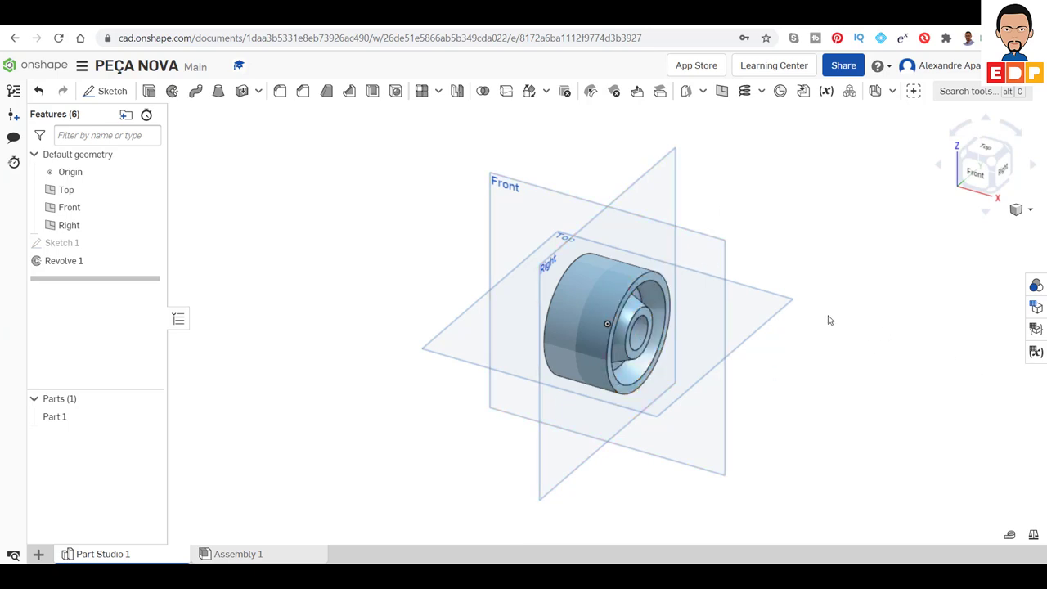
- Zoom in and select the wheel's outer and inner circular edges, plus one on the far side
{"action": "scroll", "coordinate": [815, 328], "scroll_direction": "down", "scroll_amount": 5}
{"action": "scroll", "coordinate": [815, 323], "scroll_direction": "up", "scroll_amount": 5}
{"action": "scroll", "coordinate": [815, 321], "scroll_direction": "up", "scroll_amount": 2}
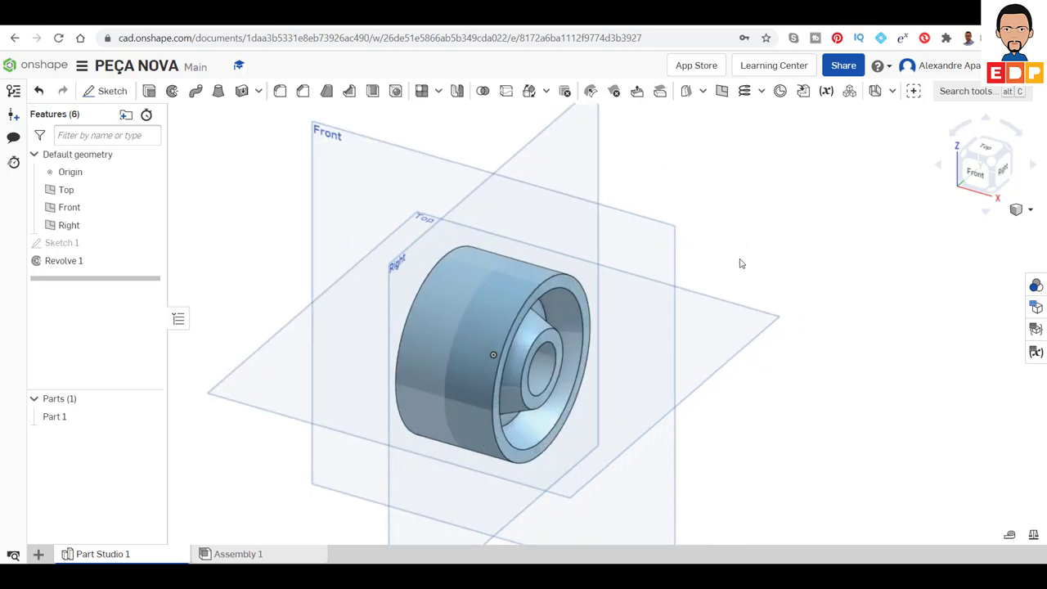
{"action": "middle_click_drag", "start_coordinate": [741, 262], "coordinate": [872, 233]}
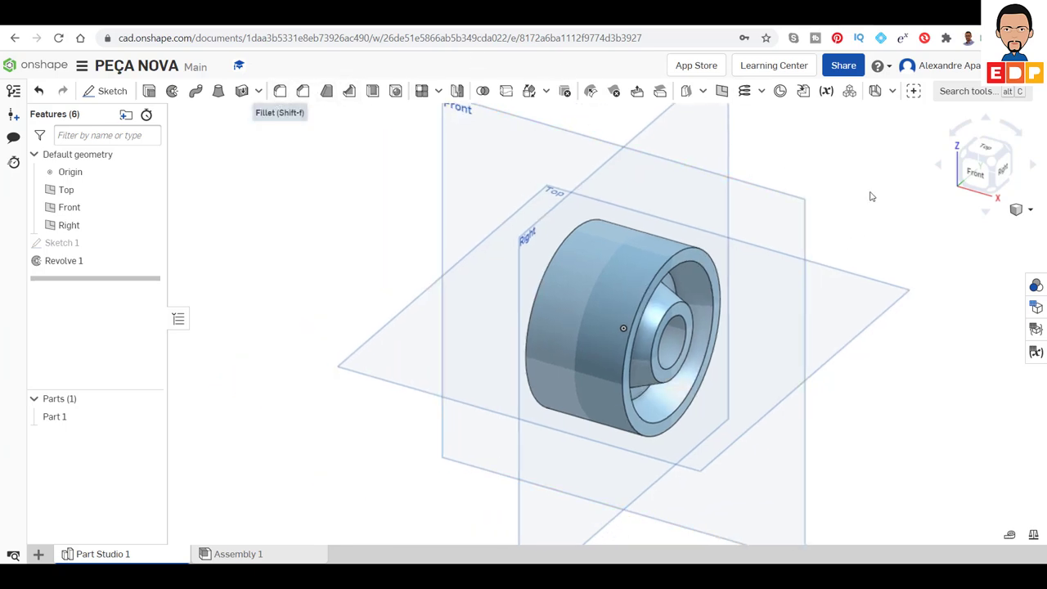
{"action": "left_click", "coordinate": [682, 257]}
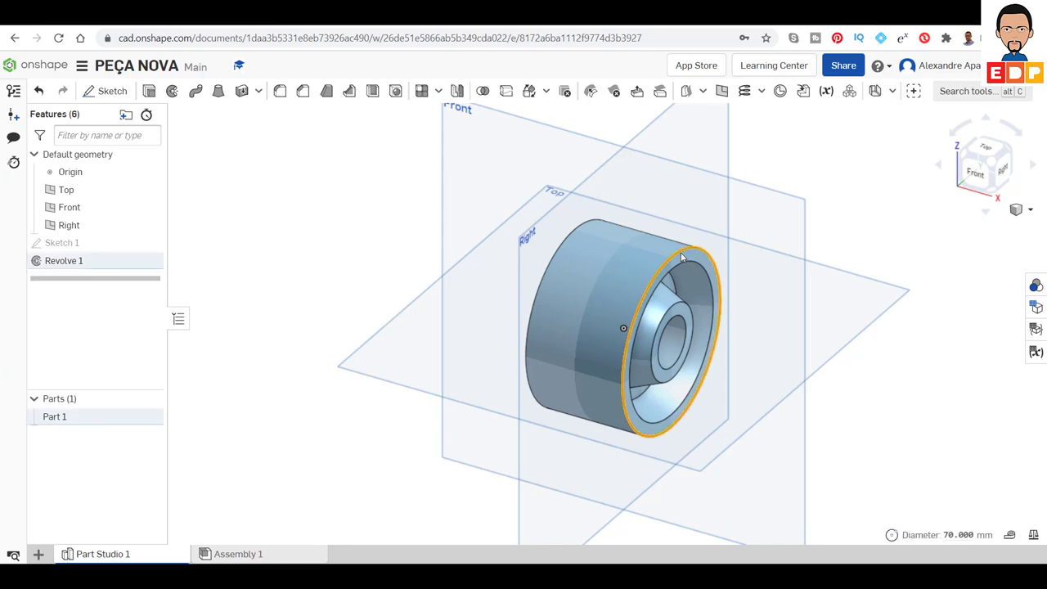
{"action": "right_click", "coordinate": [685, 311]}
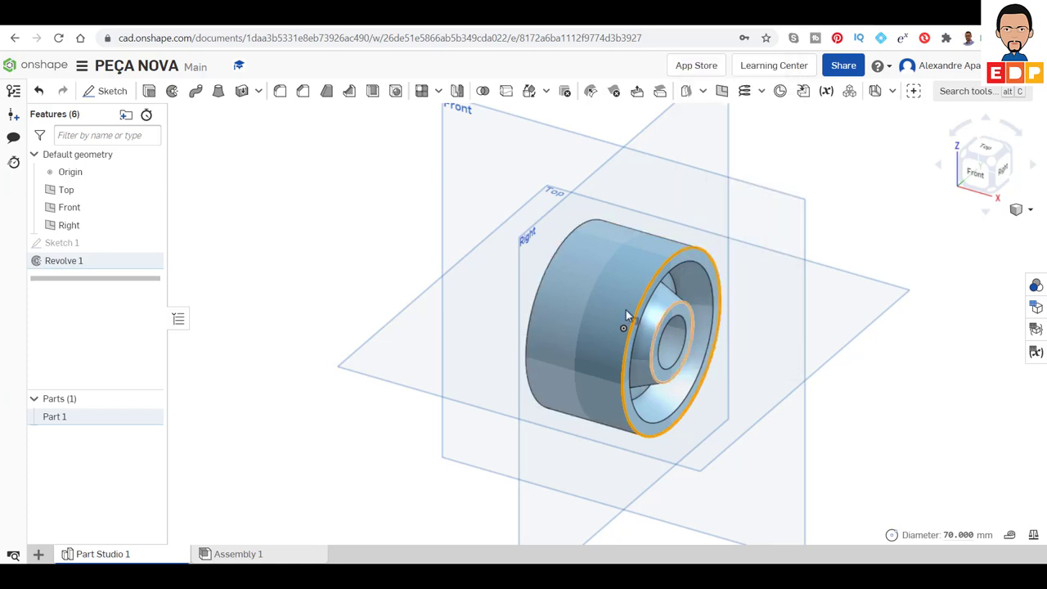
{"action": "left_click", "coordinate": [678, 309]}
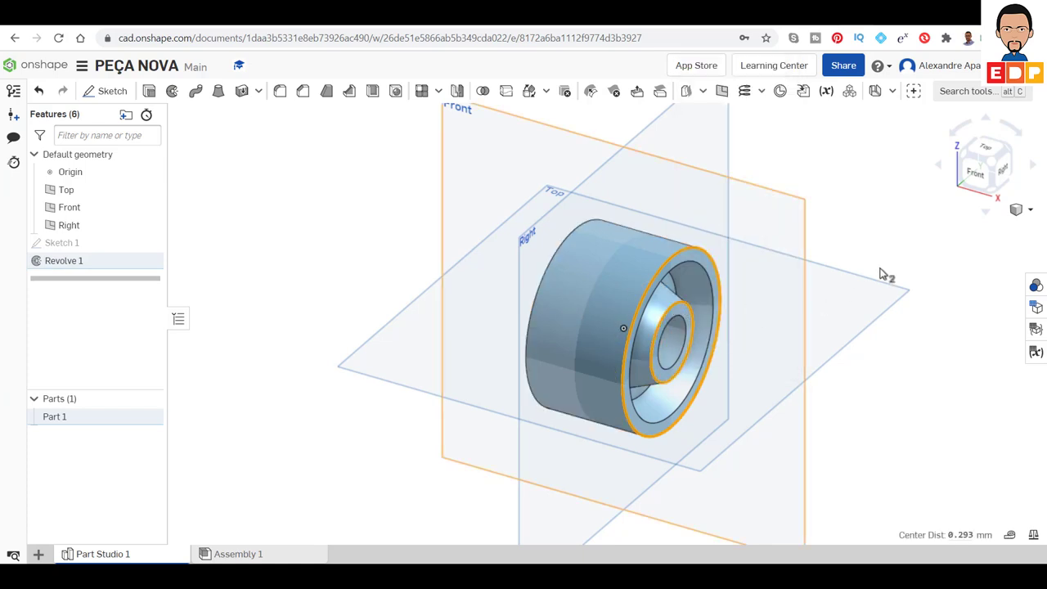
{"action": "left_click", "coordinate": [937, 165]}
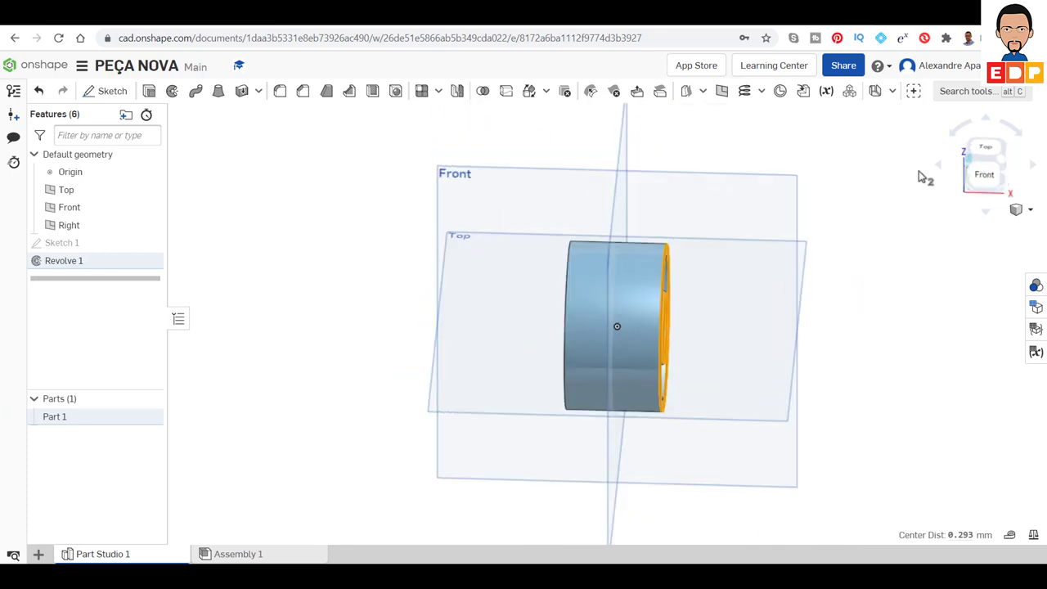
{"action": "left_click", "coordinate": [600, 324]}
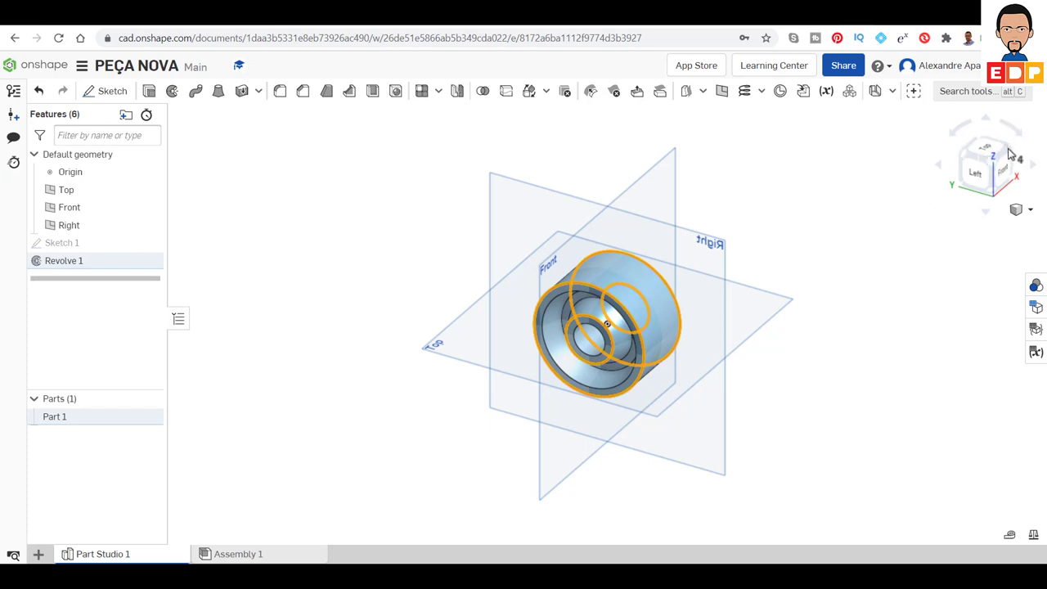
- Round the selected circular rim edges with a 5 mm fillet in isometric view
{"action": "left_click", "coordinate": [1010, 154]}
{"action": "key", "text": "shift+7"}
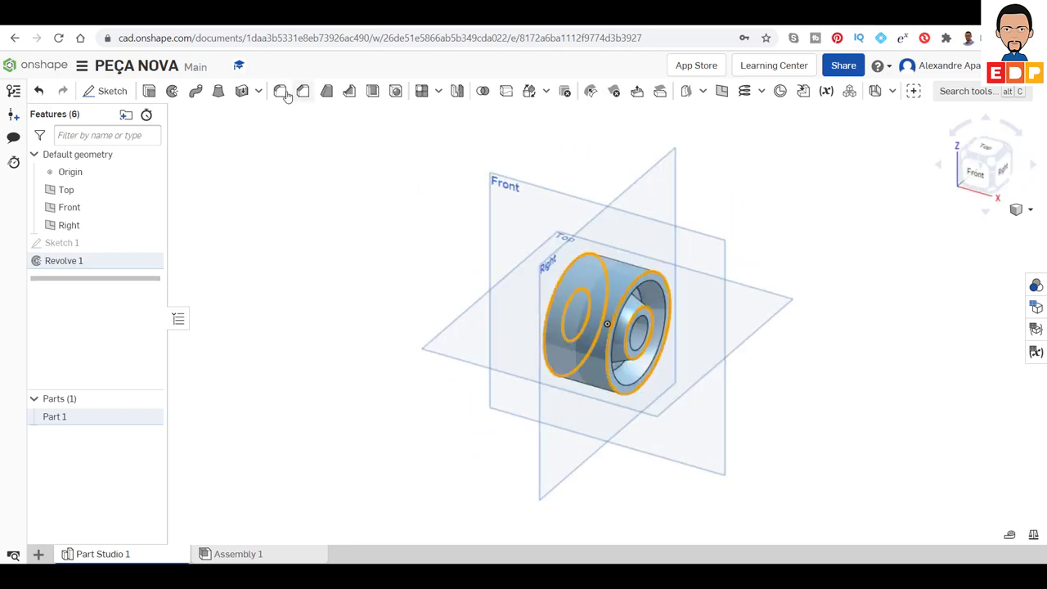
{"action": "left_click", "coordinate": [282, 91]}
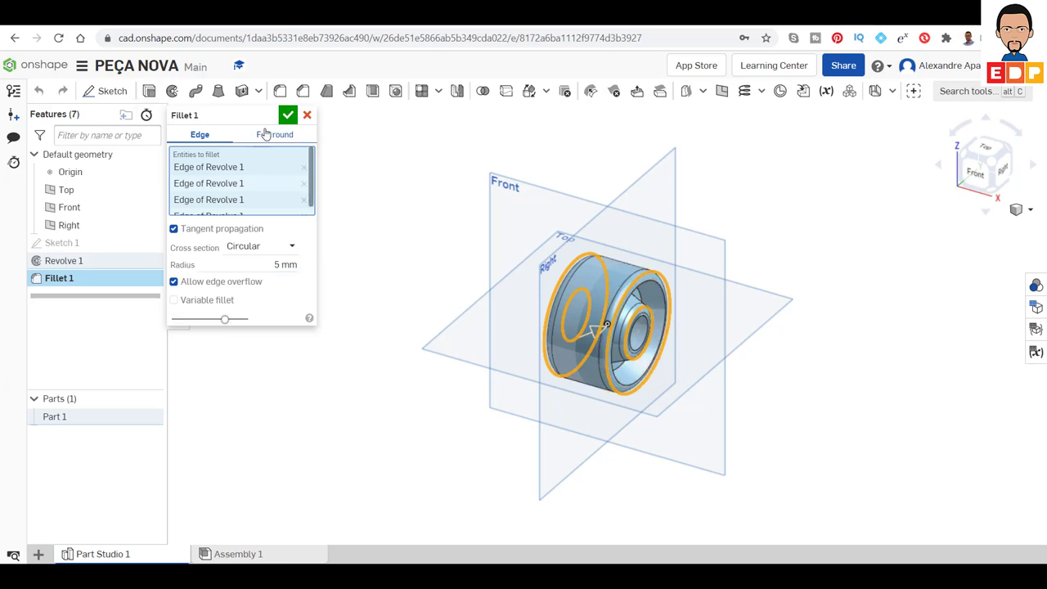
{"action": "left_click", "coordinate": [287, 115]}
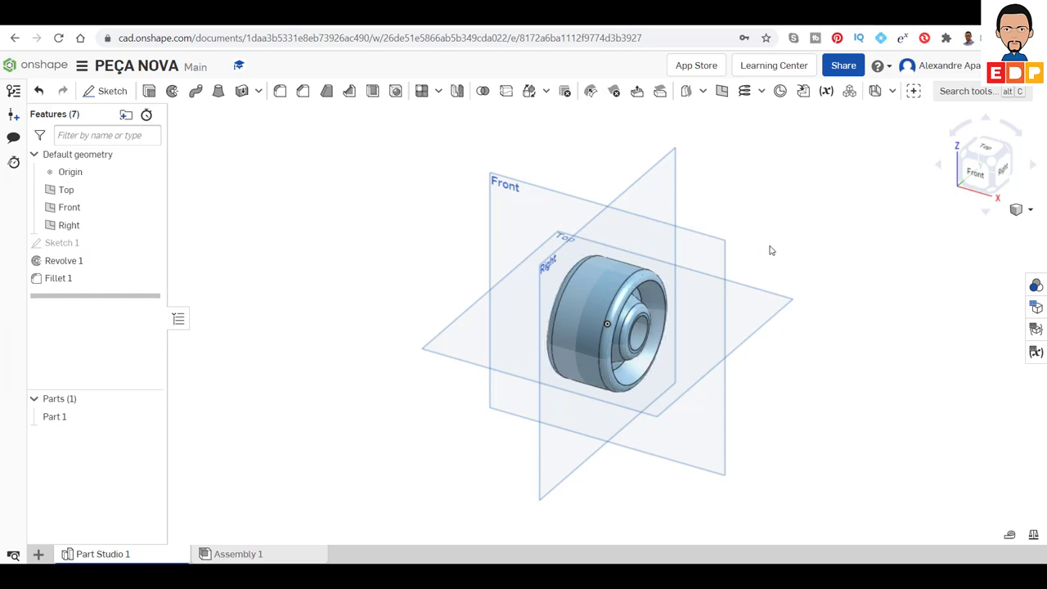
{"action": "scroll", "coordinate": [717, 282], "scroll_direction": "down", "scroll_amount": 2}
{"action": "scroll", "coordinate": [711, 352], "scroll_direction": "up", "scroll_amount": 5}
{"action": "scroll", "coordinate": [730, 364], "scroll_direction": "down", "scroll_amount": 2}
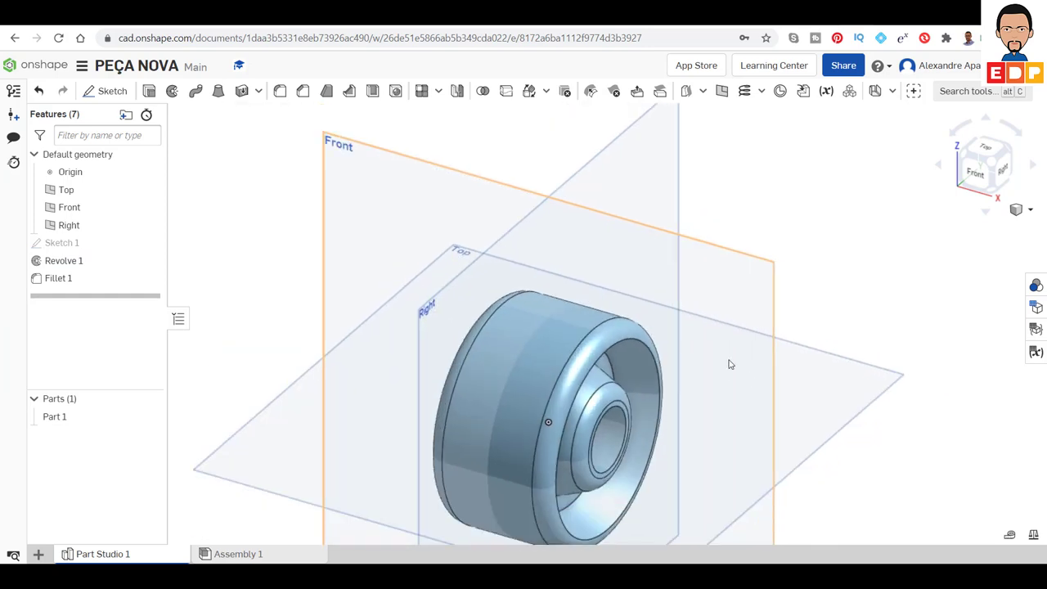
{"action": "scroll", "coordinate": [730, 364], "scroll_direction": "down", "scroll_amount": 2}
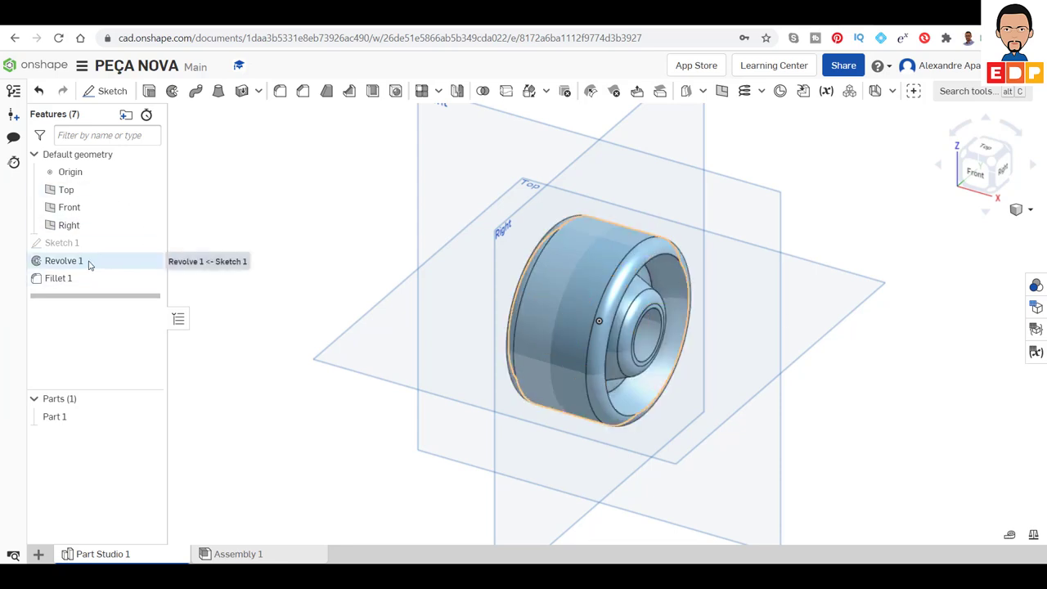
- Select the Revolve 1 and Fillet 1 features and add an appearance to both
{"action": "left_click", "coordinate": [63, 260]}
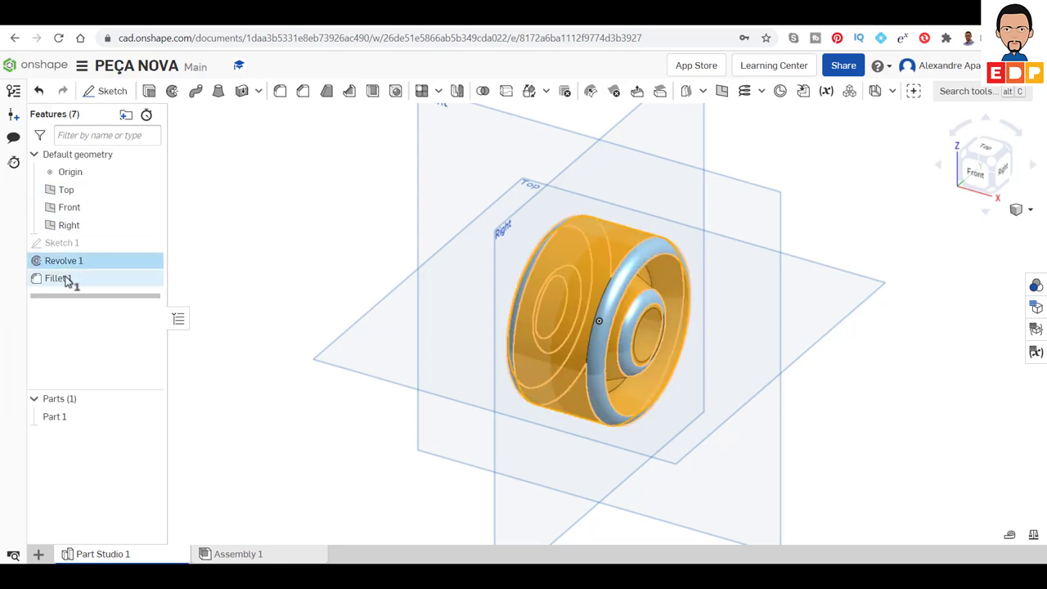
{"action": "right_click", "coordinate": [67, 280]}
{"action": "left_click", "coordinate": [52, 278]}
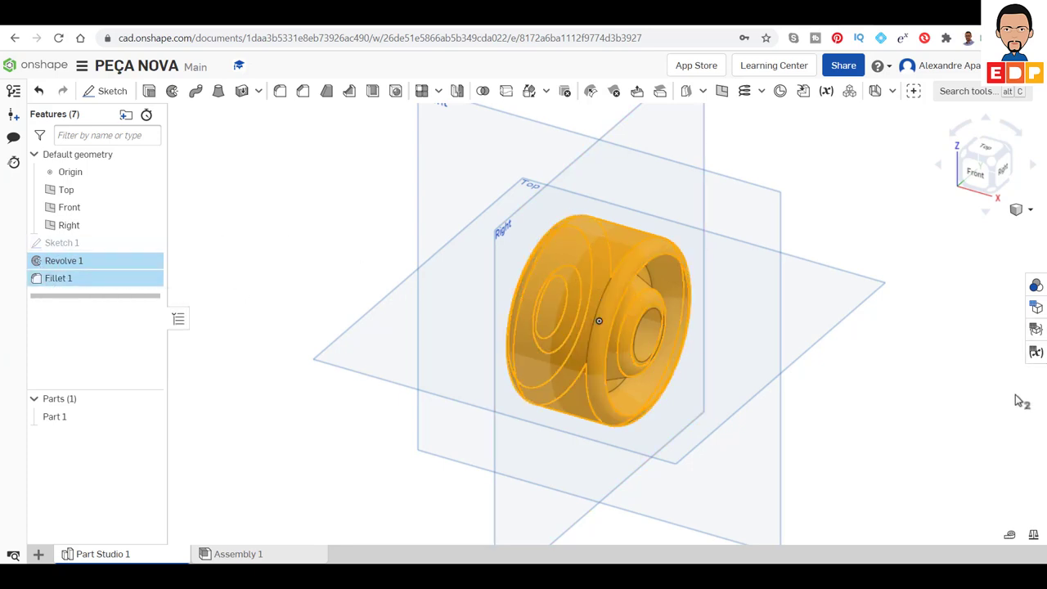
{"action": "right_click", "coordinate": [94, 279]}
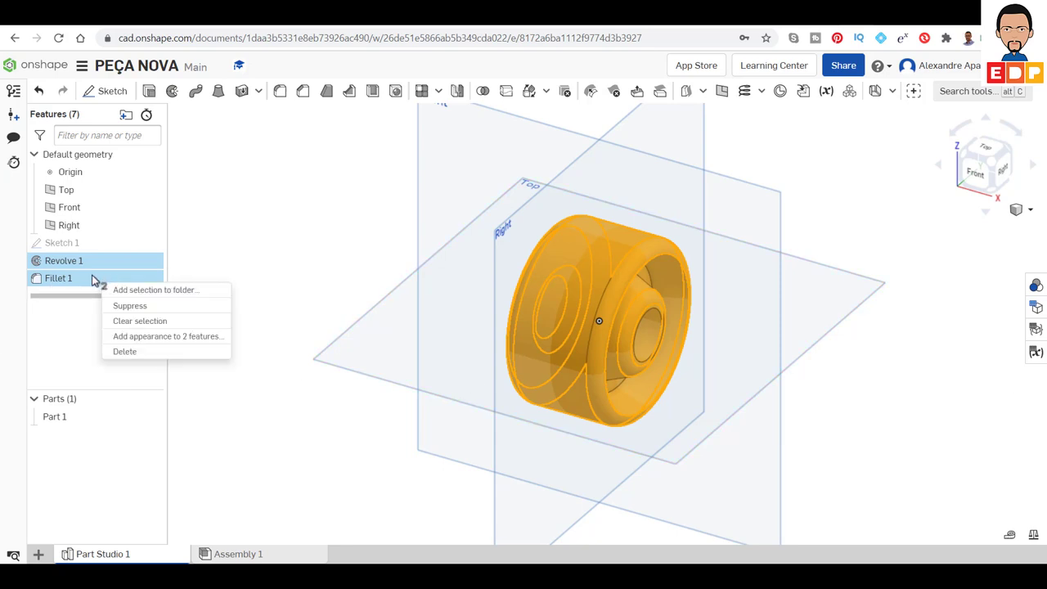
{"action": "left_click", "coordinate": [130, 337]}
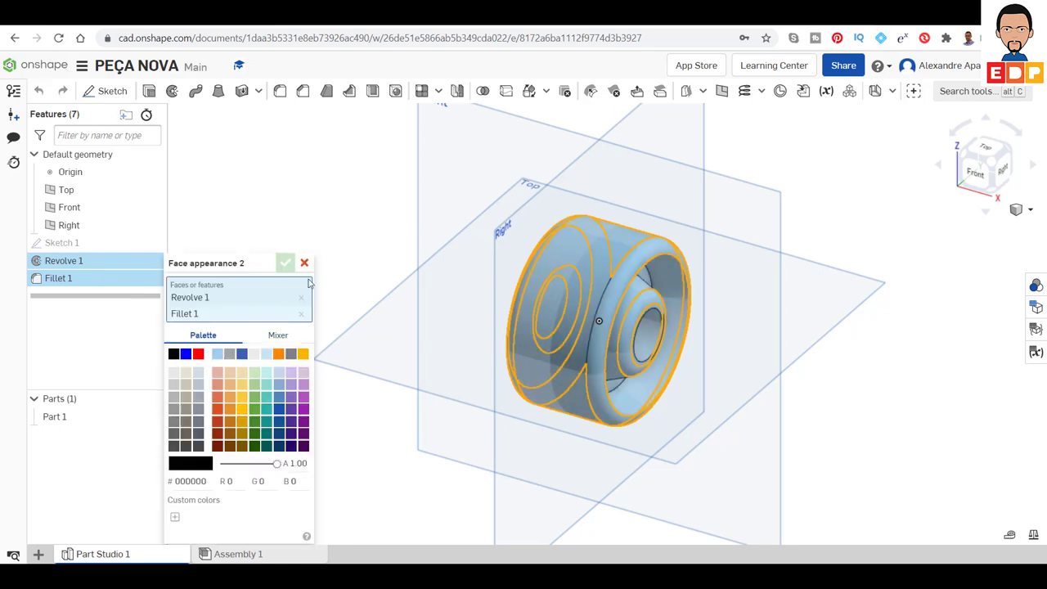
- After trying blue, dark green and black, set the wheel's colour to red (FF0000)
{"action": "left_click", "coordinate": [186, 353]}
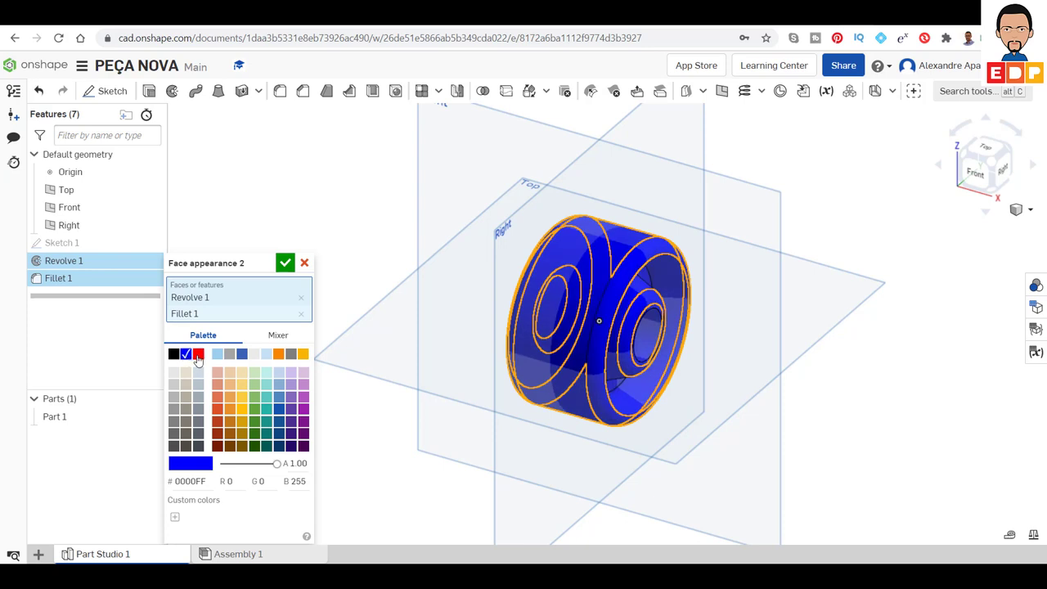
{"action": "left_click", "coordinate": [197, 356]}
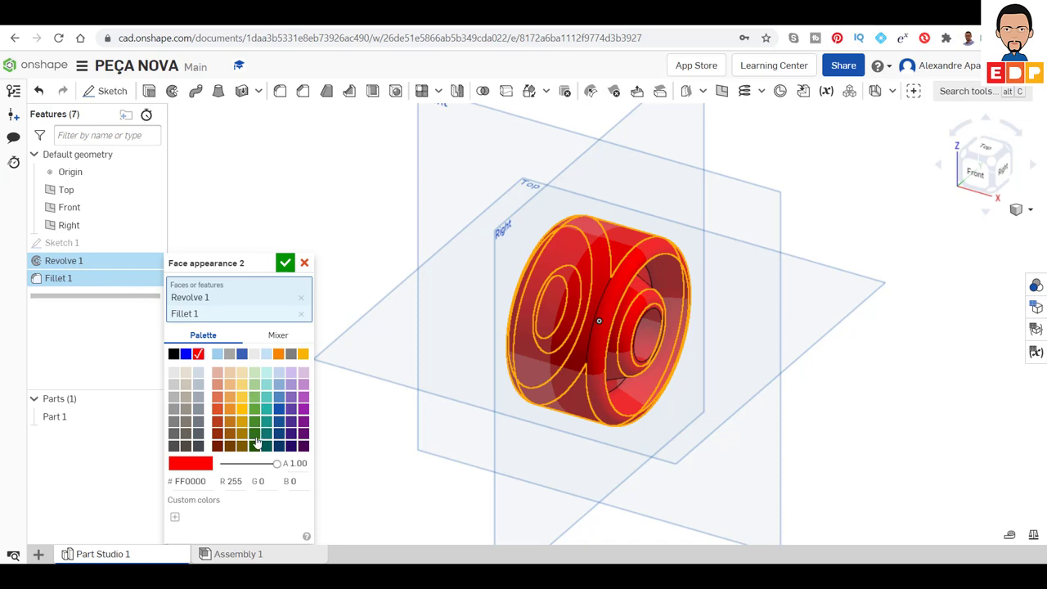
{"action": "left_click", "coordinate": [254, 444]}
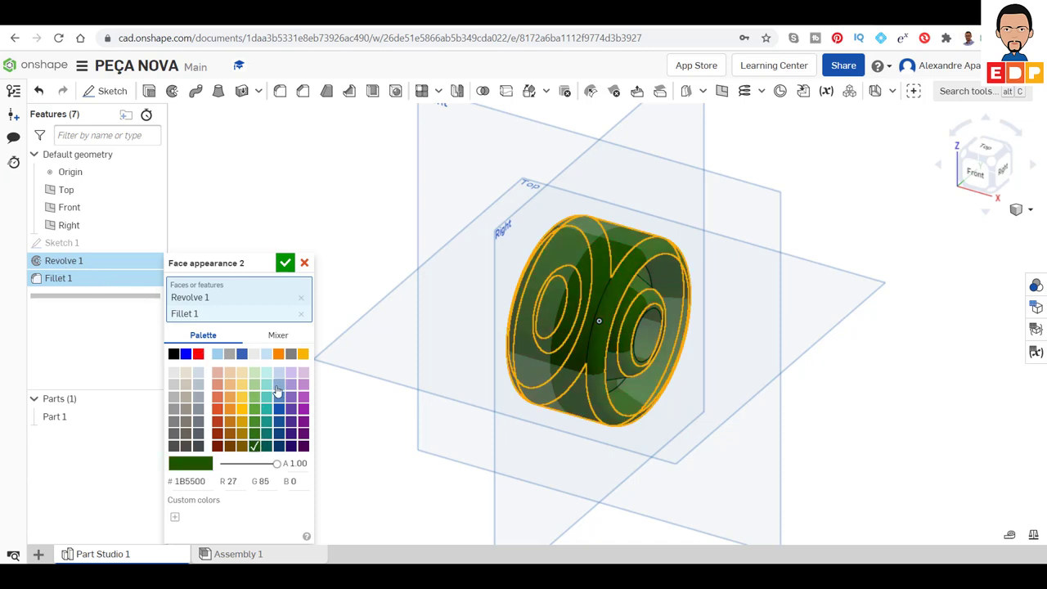
{"action": "left_click", "coordinate": [186, 354]}
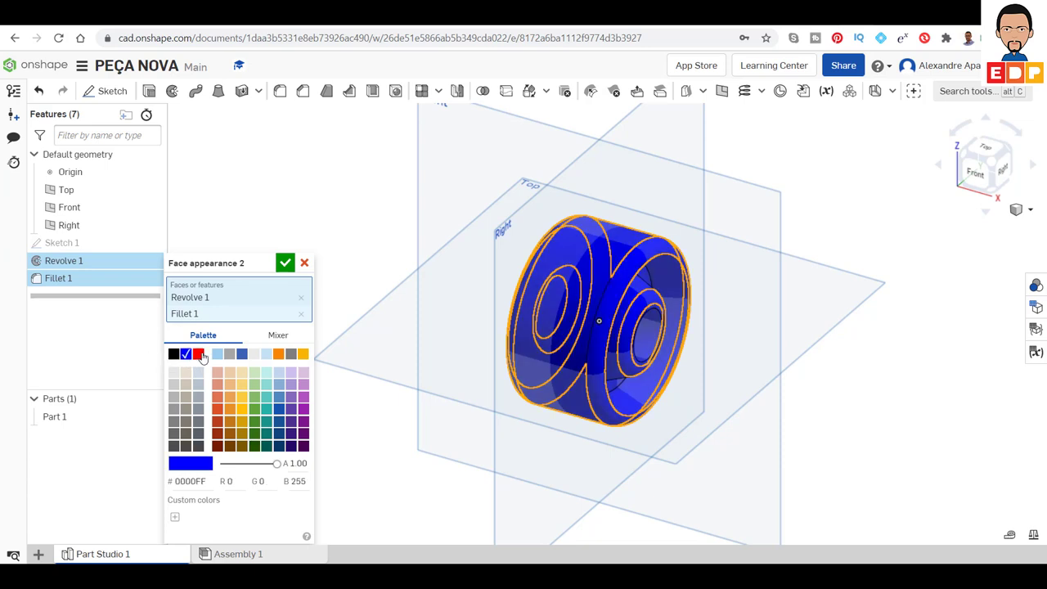
{"action": "left_click", "coordinate": [198, 355]}
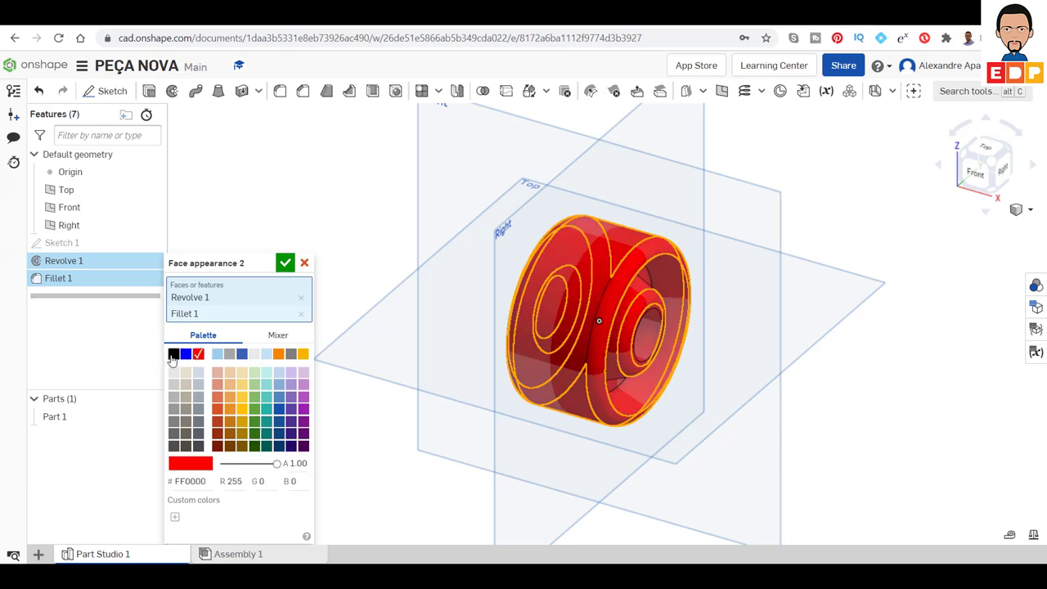
{"action": "left_click", "coordinate": [174, 354]}
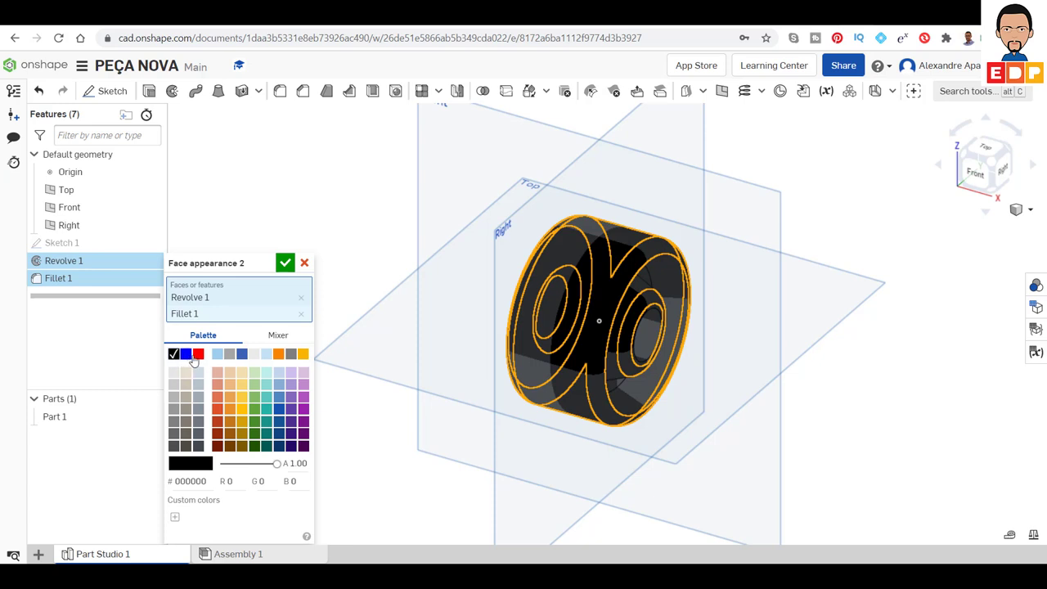
{"action": "left_click", "coordinate": [198, 354]}
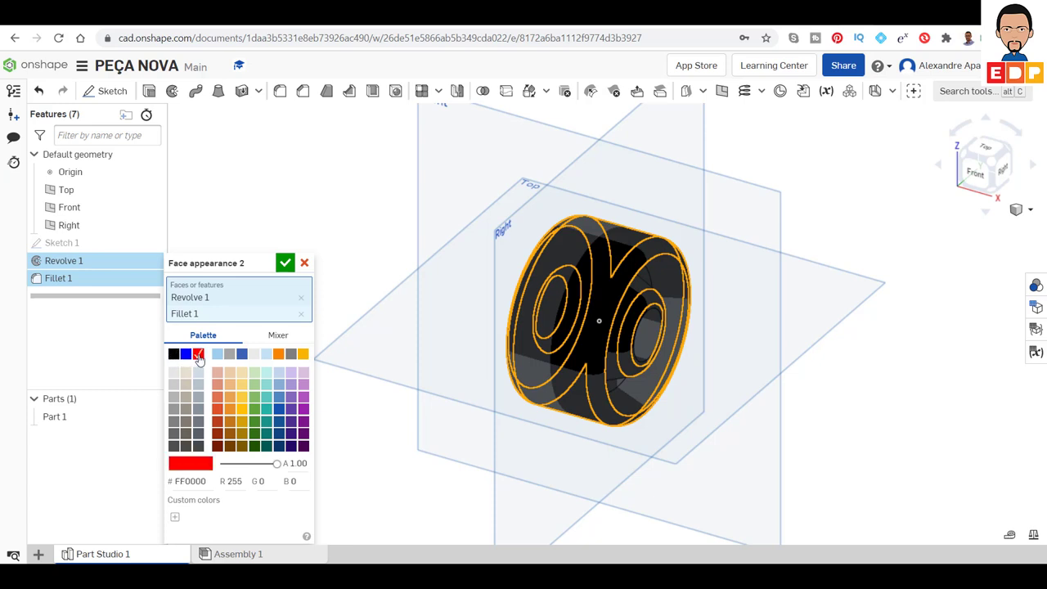
{"action": "left_click", "coordinate": [284, 263]}
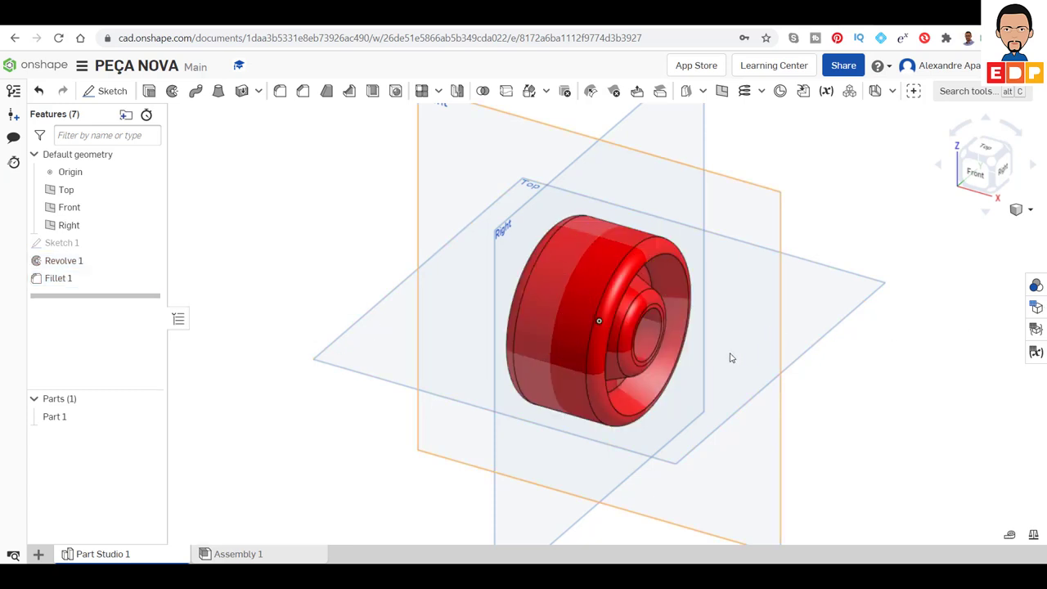
{"action": "scroll", "coordinate": [719, 344], "scroll_direction": "down", "scroll_amount": 2}
{"action": "scroll", "coordinate": [707, 336], "scroll_direction": "up", "scroll_amount": 3}
{"action": "scroll", "coordinate": [940, 423], "scroll_direction": "up", "scroll_amount": 3}
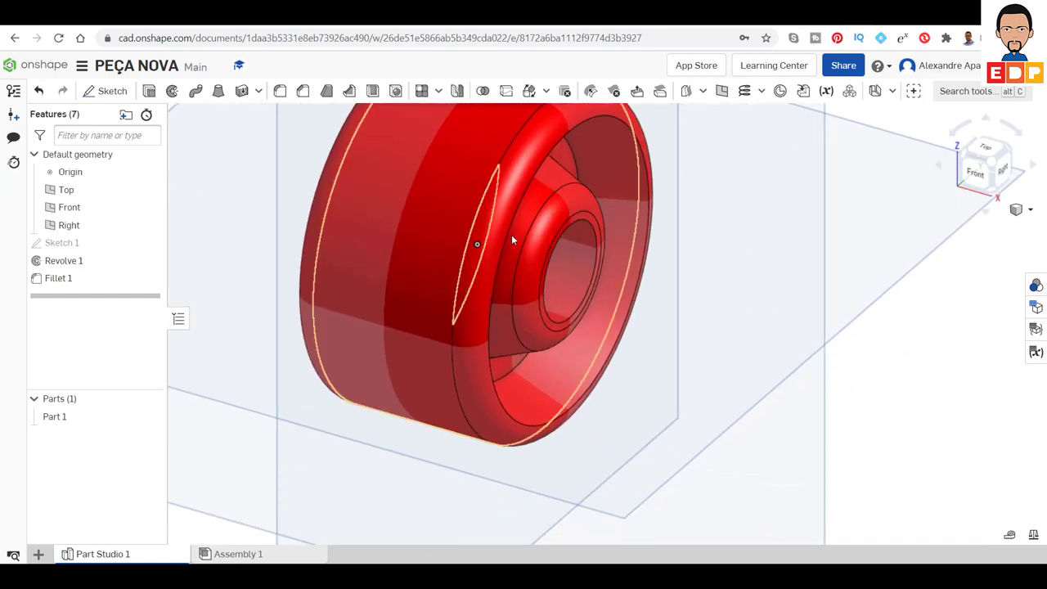
{"action": "scroll", "coordinate": [699, 318], "scroll_direction": "down", "scroll_amount": 1}
{"action": "scroll", "coordinate": [699, 318], "scroll_direction": "down", "scroll_amount": 3}
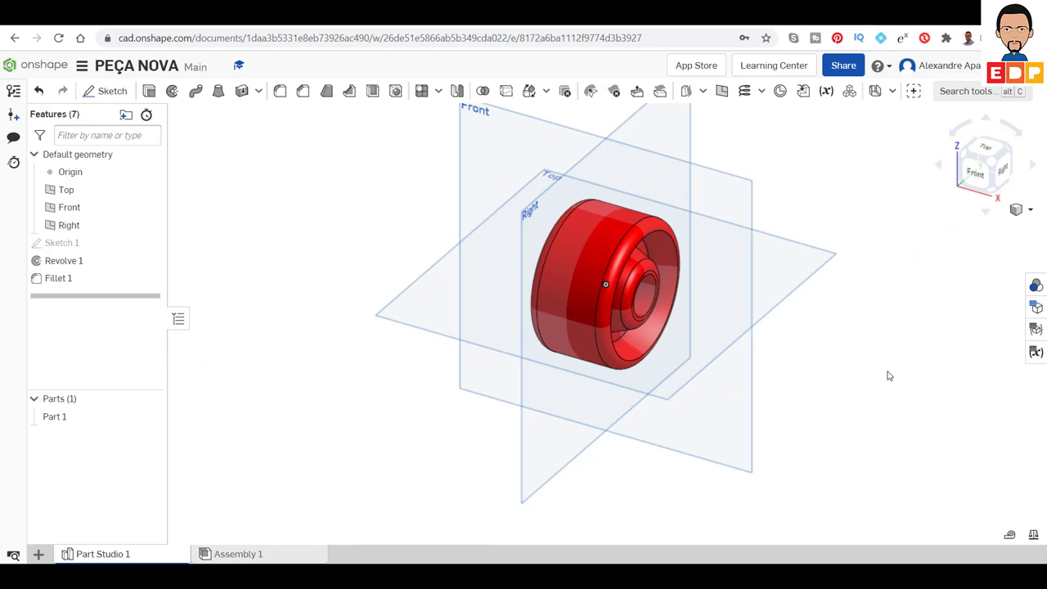